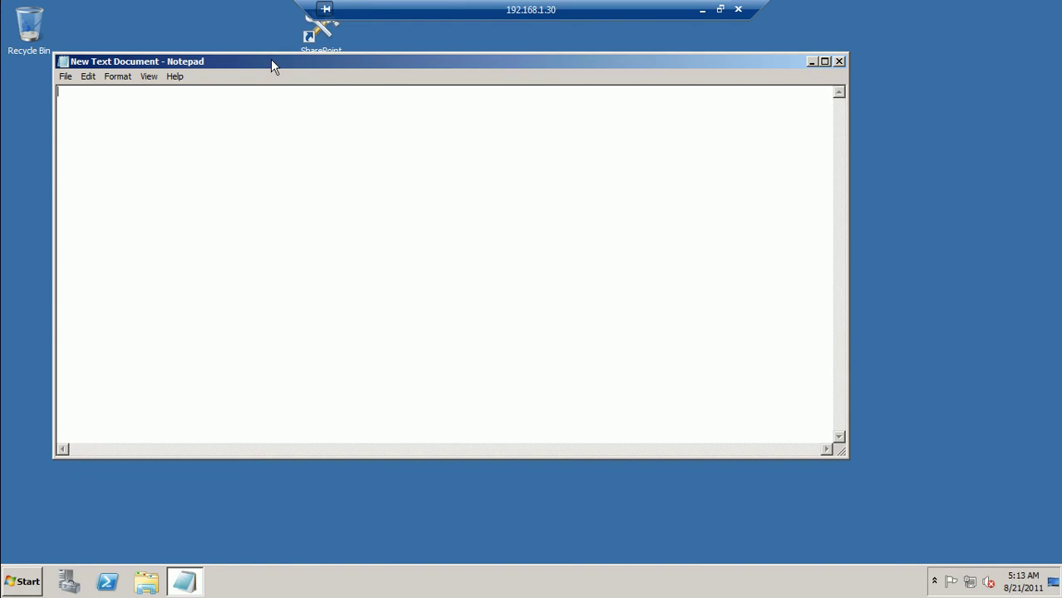
# Enter the heading 'Configuring SSL In SharePoint 2010' in full-screen Notepad, then minimize it
pyautogui.doubleClick(264, 60)
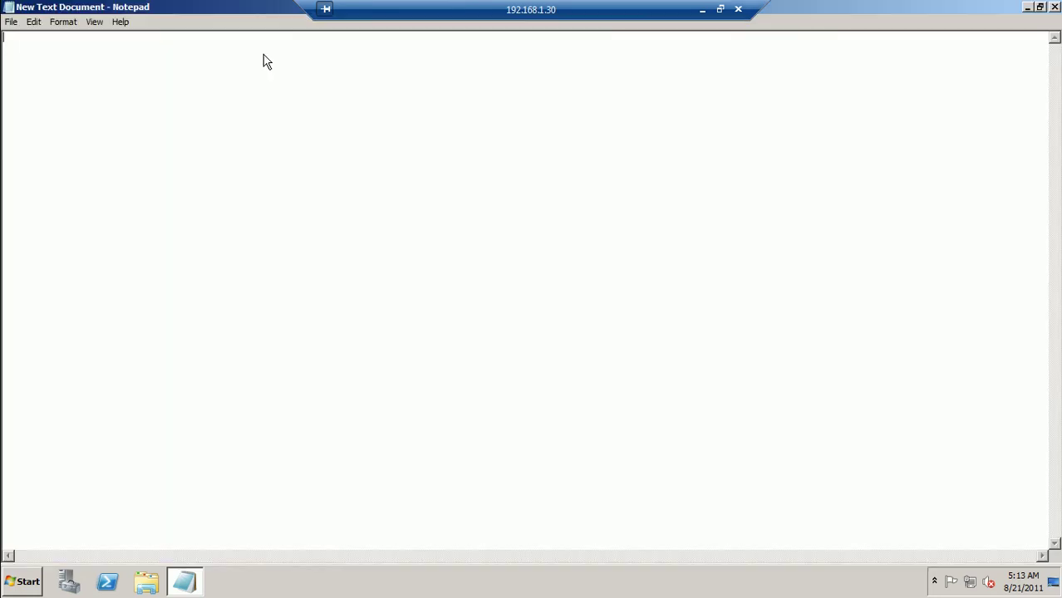
pyautogui.write('Configuring SSL I')
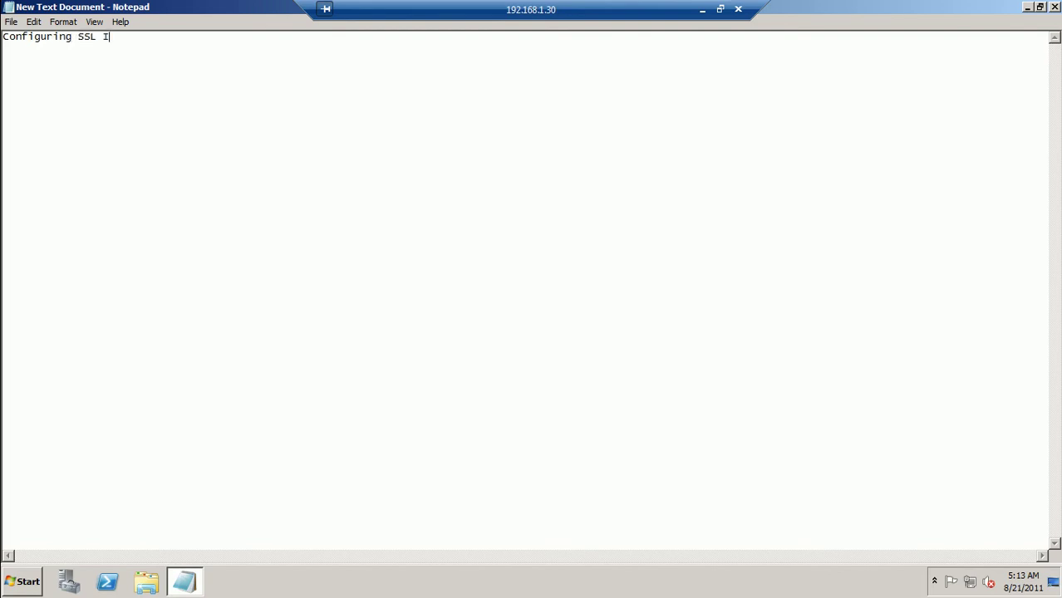
pyautogui.write('n Sg')
pyautogui.write('arePoint ')
pyautogui.write('2010')
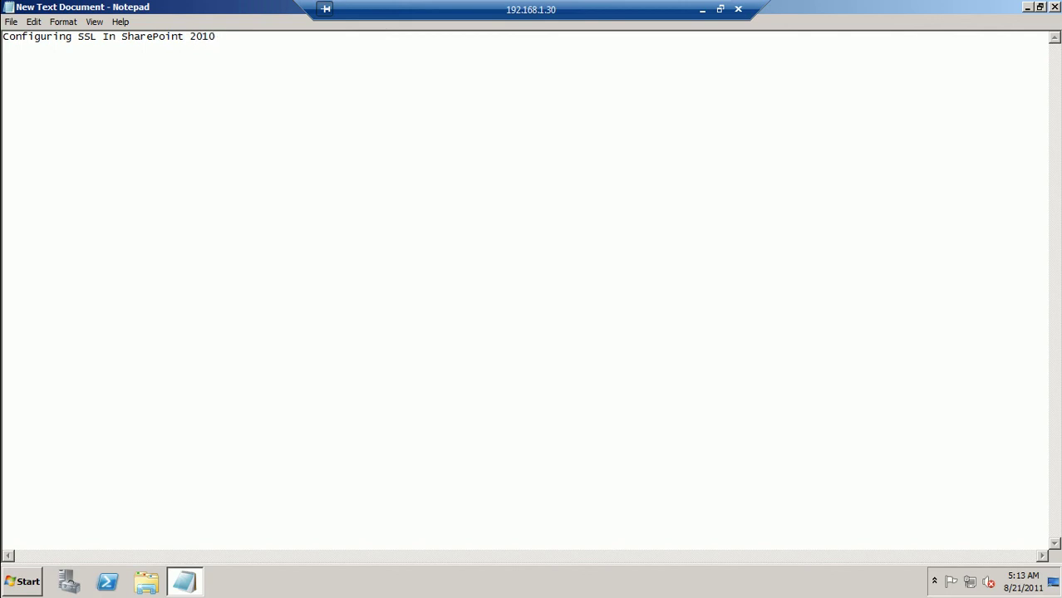
pyautogui.moveTo(8, 37); pyautogui.dragTo(66, 37)
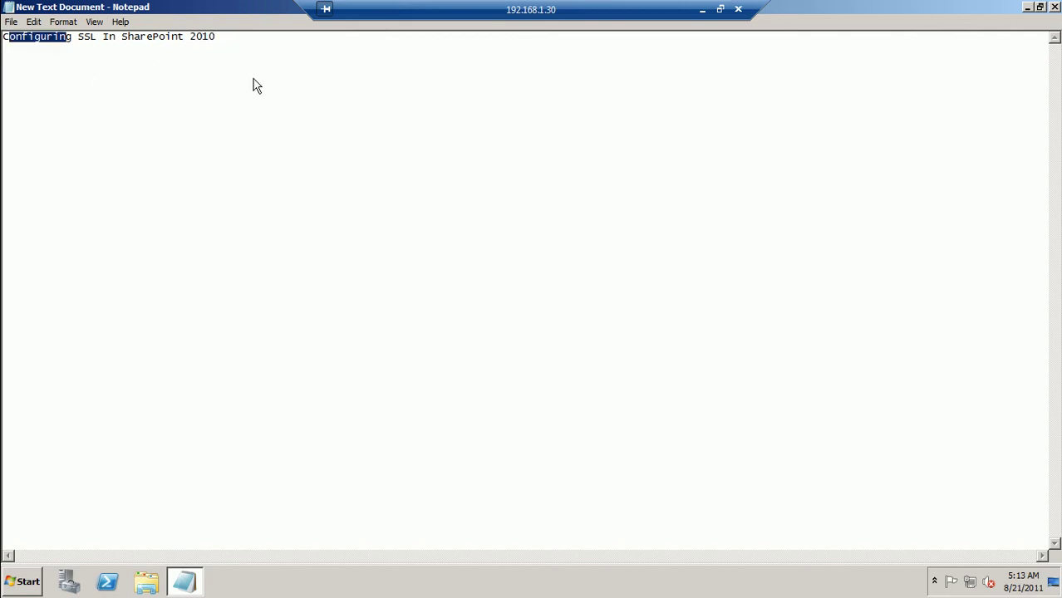
pyautogui.click(1027, 8)
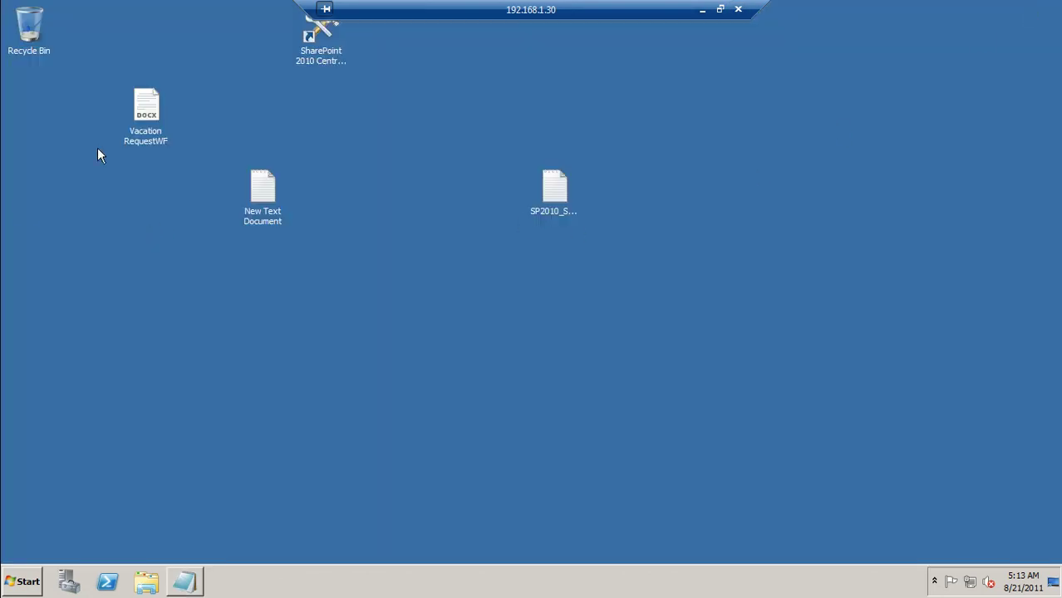
# Sign in to Central Administration as administrator and list the existing web applications
pyautogui.click(332, 39)
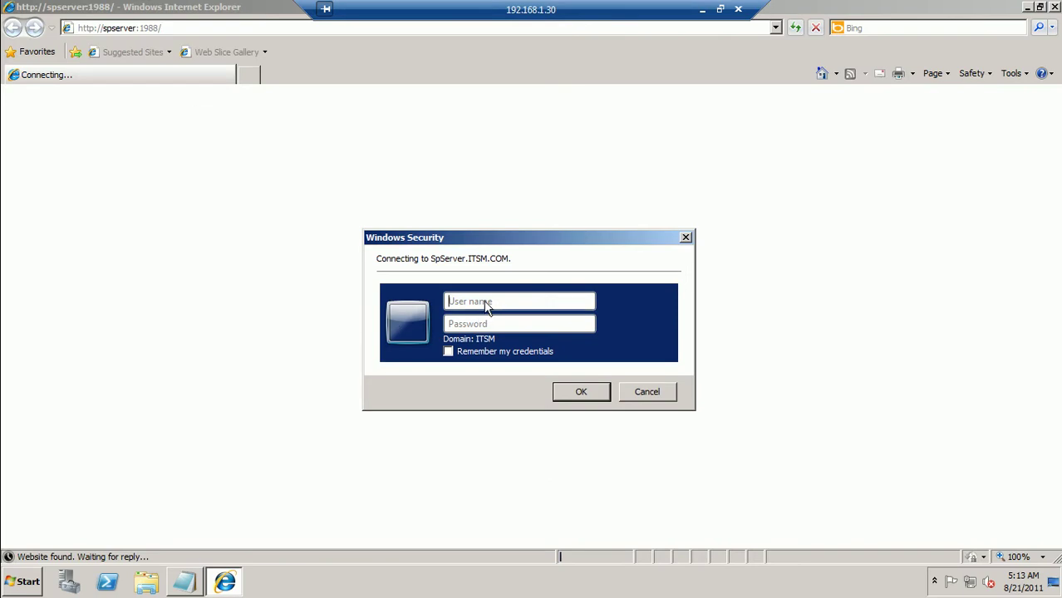
pyautogui.click(488, 307)
pyautogui.write('administrator')
pyautogui.press('Tab')
pyautogui.write('••••••••')
pyautogui.press('Return')
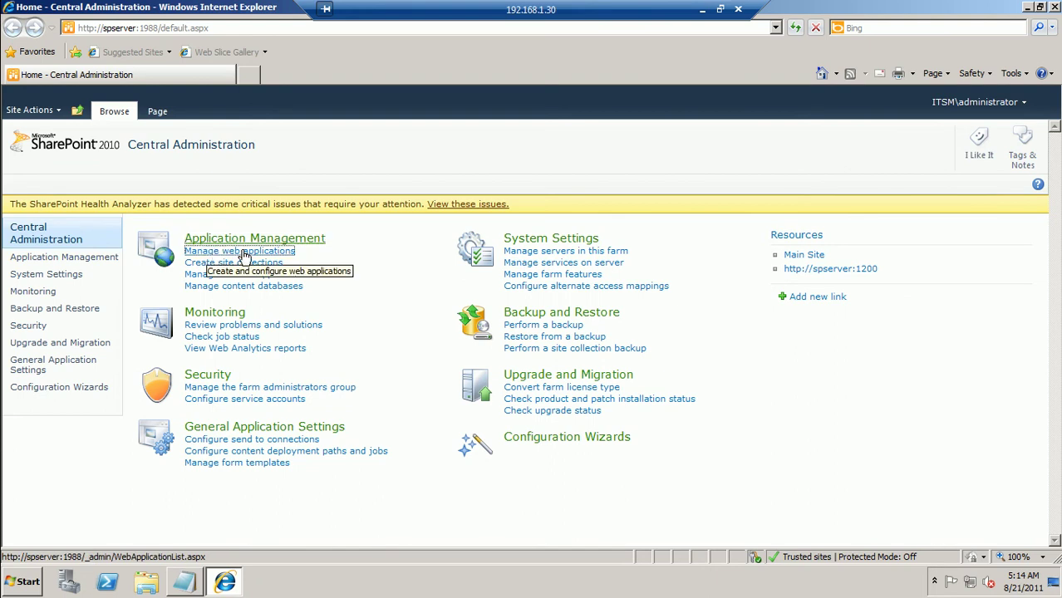
pyautogui.click(226, 252)
pyautogui.click(238, 253)
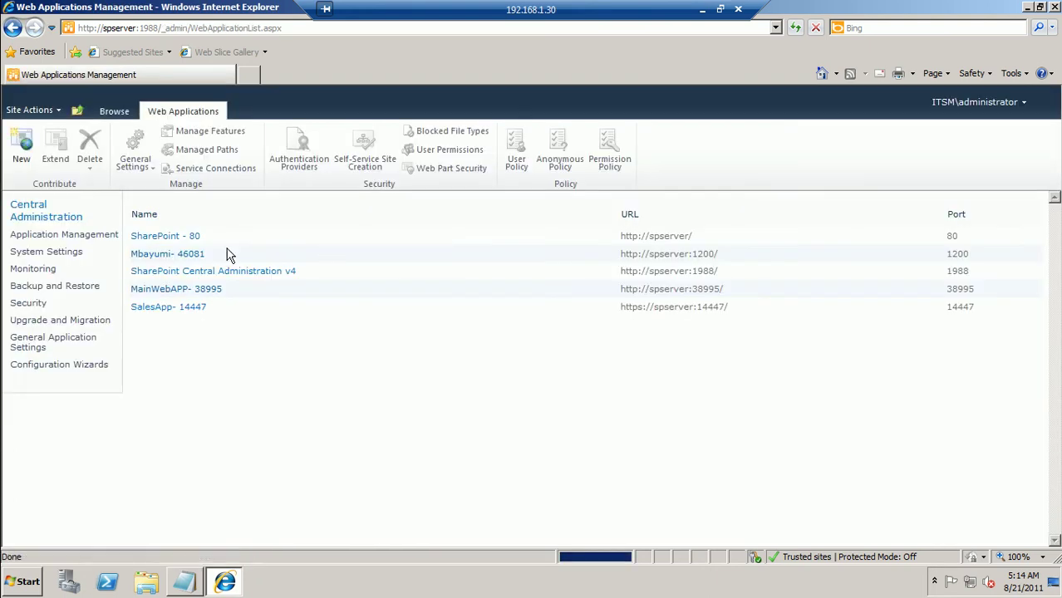
# Start a classic-mode web application and rename its IIS site to HRWebAPP
pyautogui.click(22, 143)
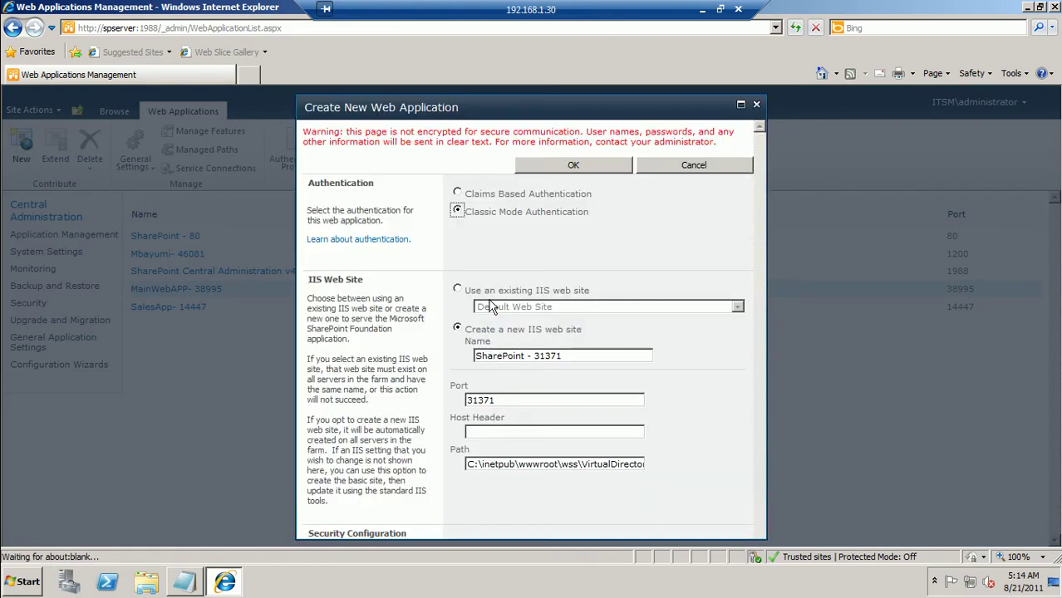
pyautogui.click(456, 212)
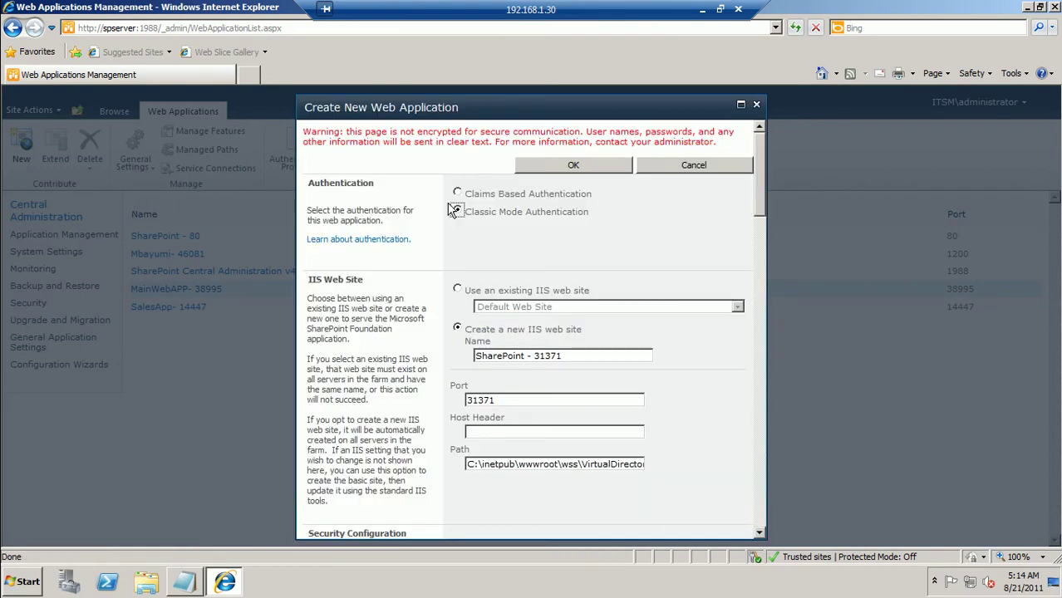
pyautogui.moveTo(520, 355); pyautogui.dragTo(513, 356)
pyautogui.doubleClick(514, 357)
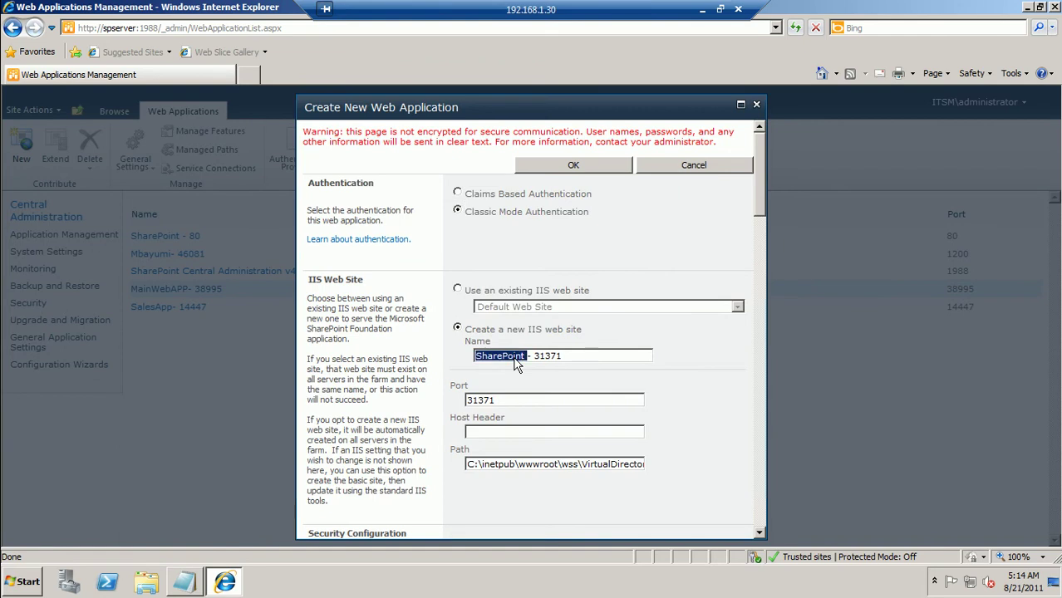
pyautogui.write('HRWebApp')
pyautogui.press('BackSpace')
pyautogui.write('P')
pyautogui.press('BackSpace')
pyautogui.write('PP')
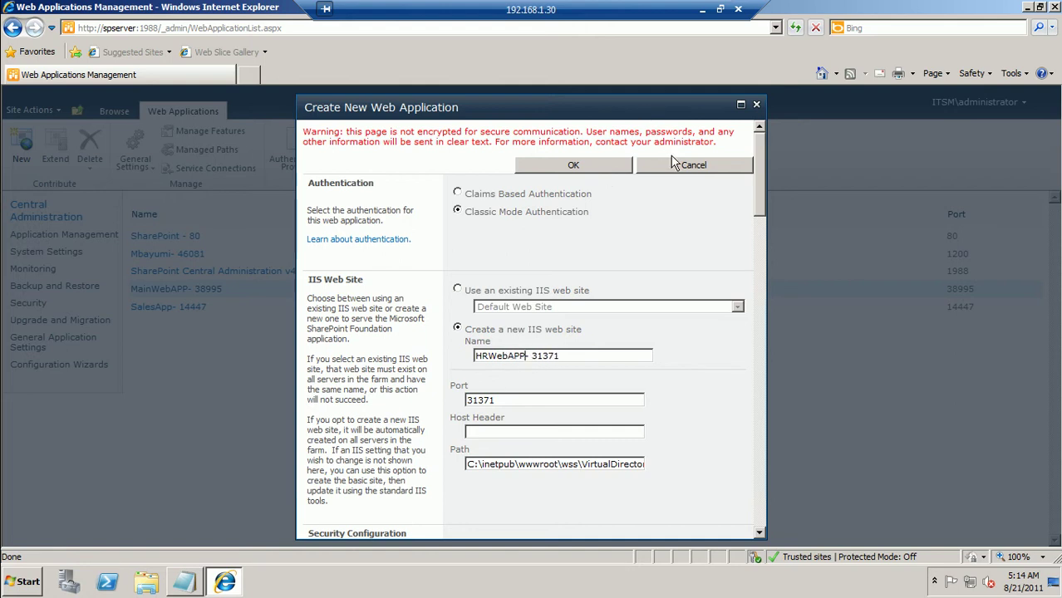
pyautogui.click(741, 104)
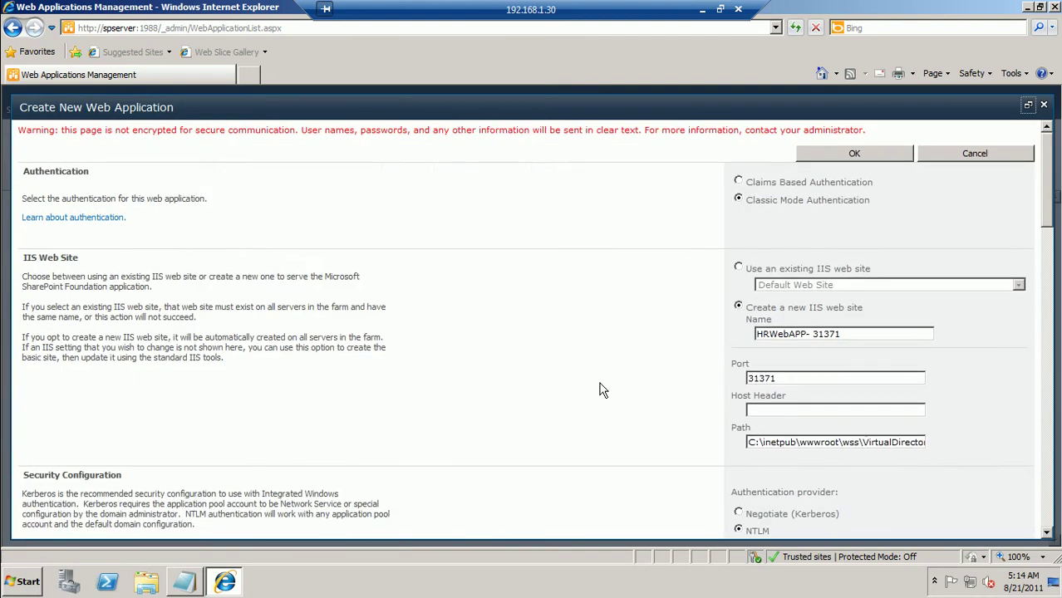
pyautogui.scroll(-3, 556, 373)
pyautogui.click(738, 367)
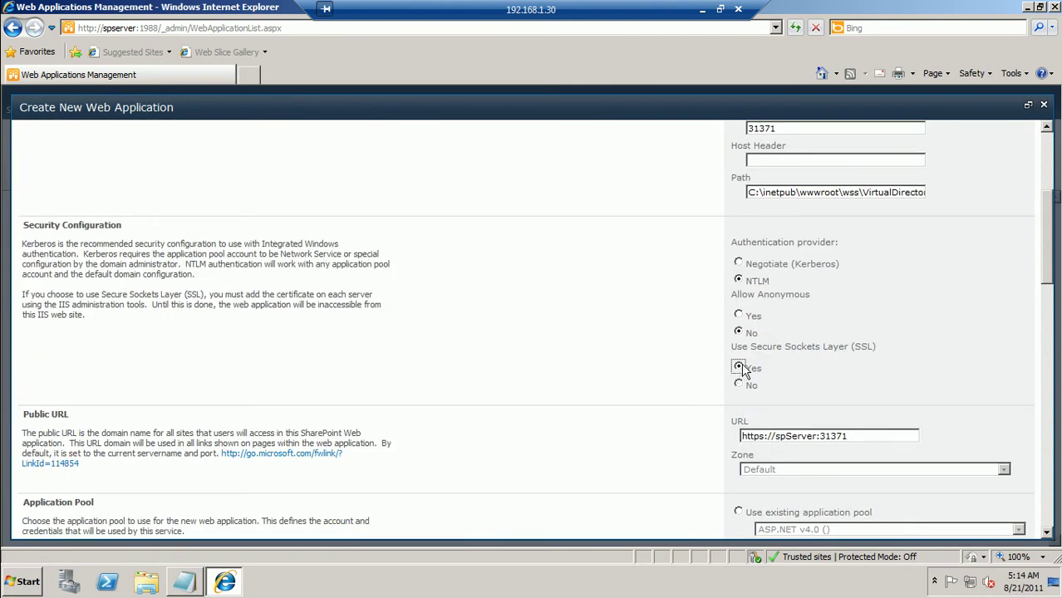
pyautogui.click(774, 438)
pyautogui.scroll(-2, 775, 443)
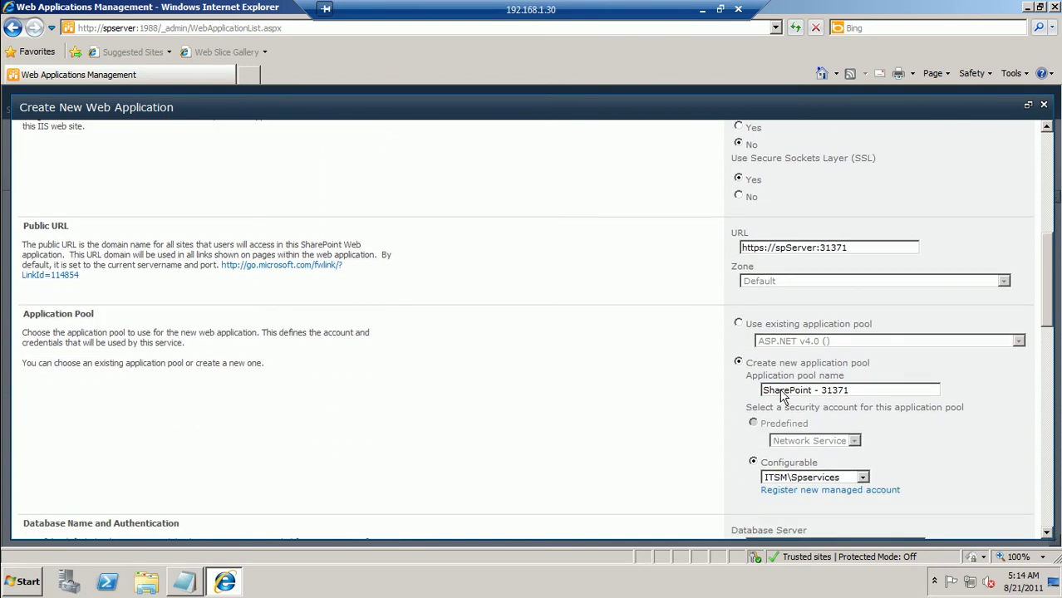
# Rename the application pool to HrWebAPP and the database to HrWebAPPD
pyautogui.doubleClick(780, 390)
pyautogui.write('HrWeb')
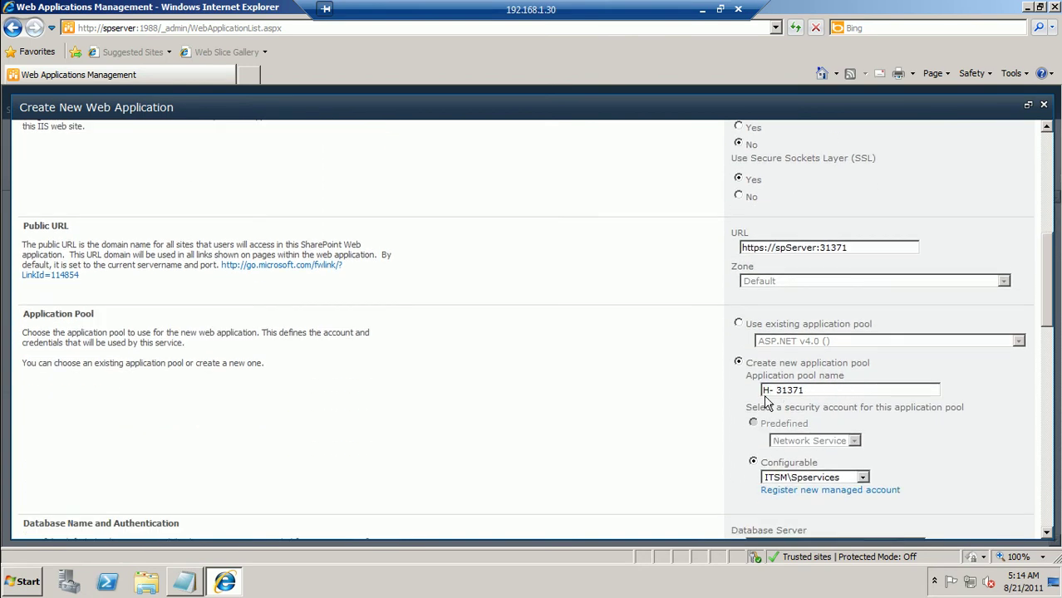
pyautogui.write('APP')
pyautogui.scroll(-5, 764, 395)
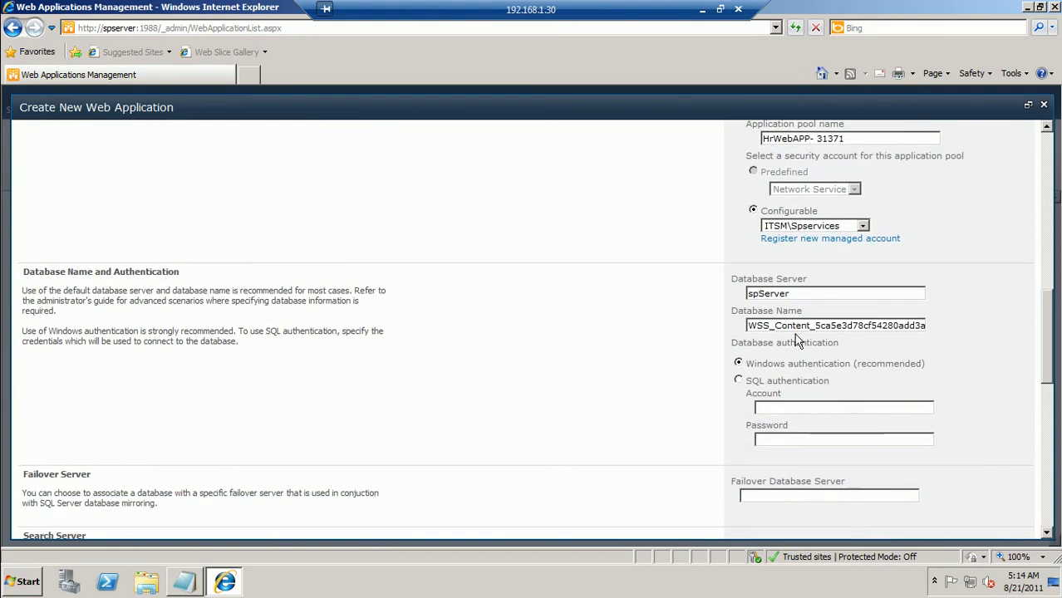
pyautogui.doubleClick(796, 325)
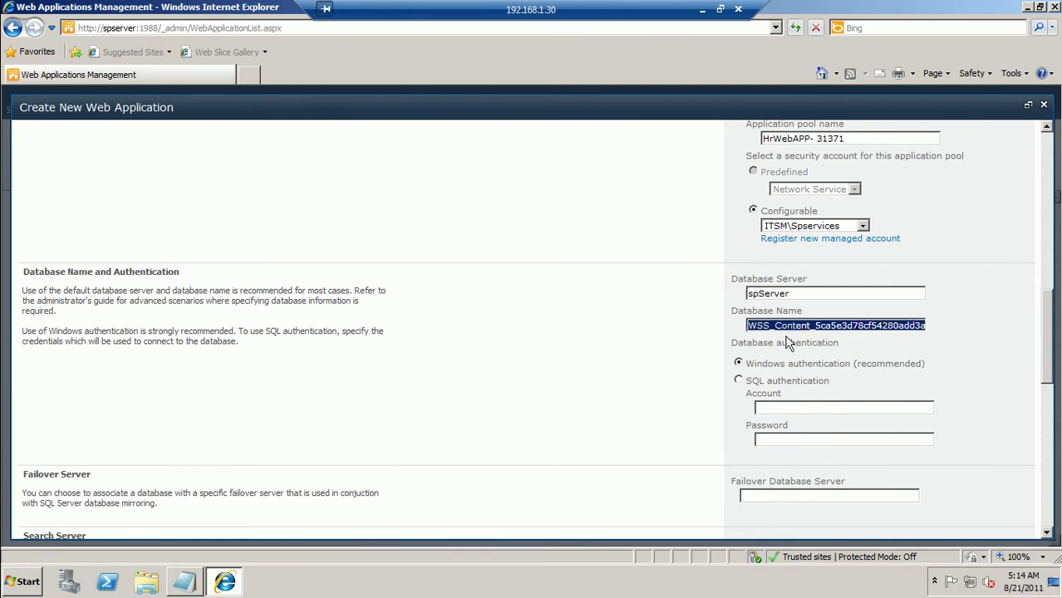
pyautogui.write('HrWebAP')
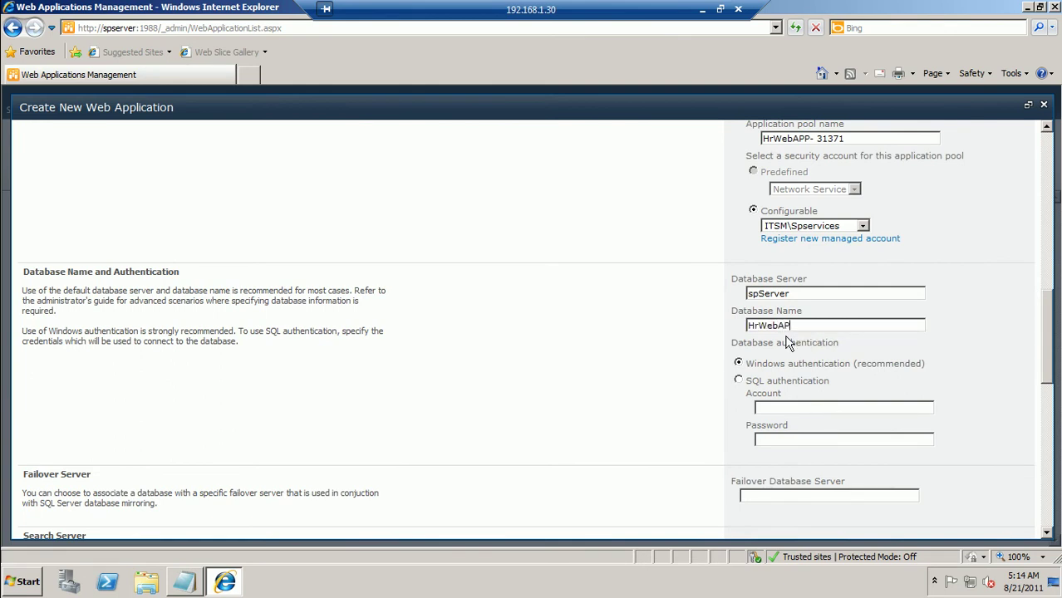
pyautogui.write('PDB')
pyautogui.scroll(-10, 787, 344)
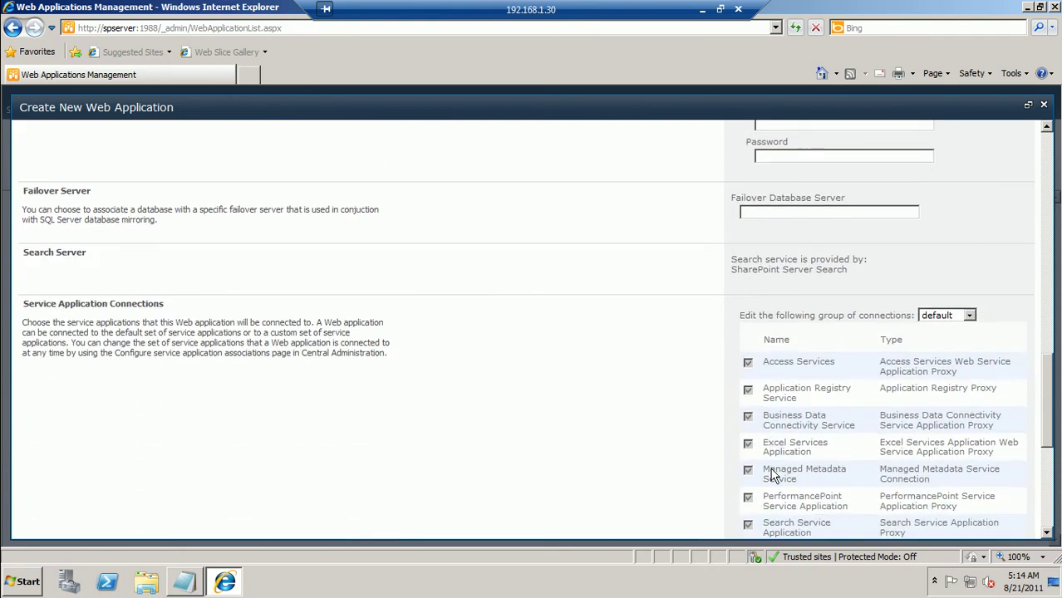
pyautogui.scroll(-4, 772, 473)
# Submit the HRWebAPP settings and wait through processing until the Application Created page appears
pyautogui.click(861, 524)
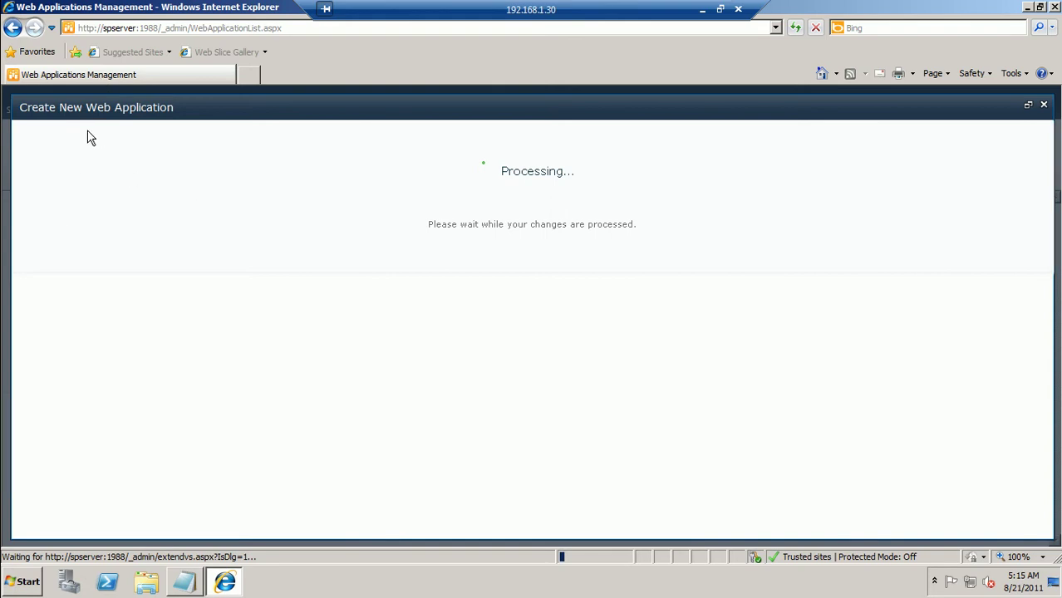
pyautogui.click(95, 32)
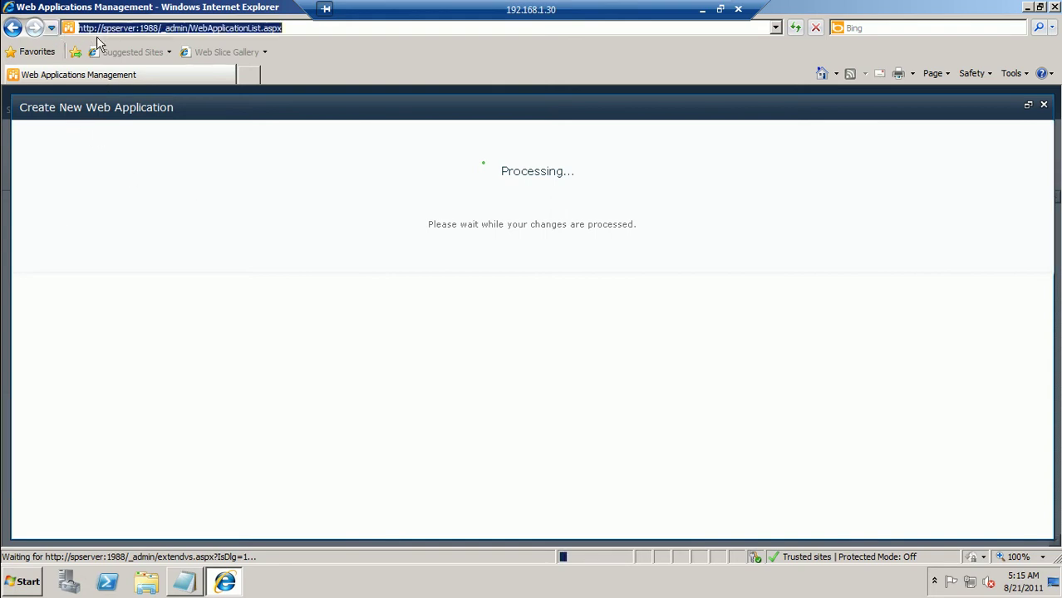
pyautogui.click(99, 29)
pyautogui.click(152, 197)
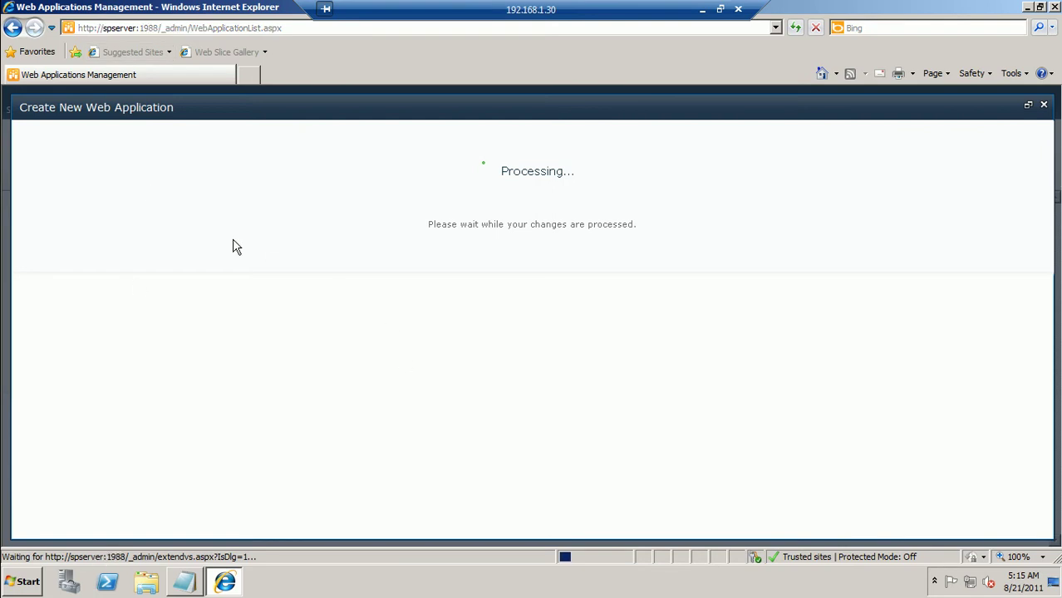
pyautogui.click(700, 10)
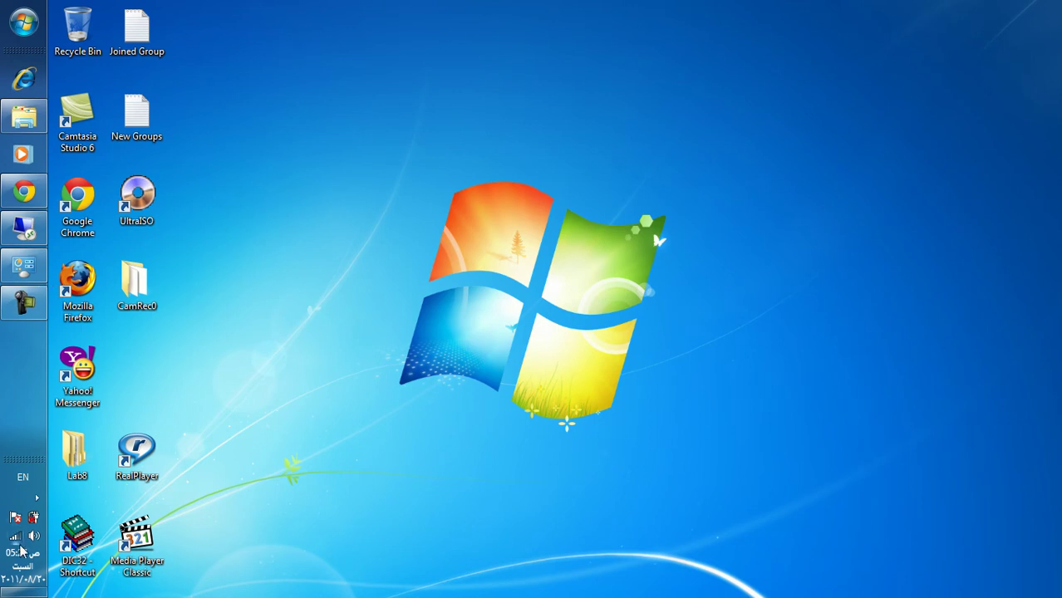
pyautogui.click(37, 497)
pyautogui.click(36, 496)
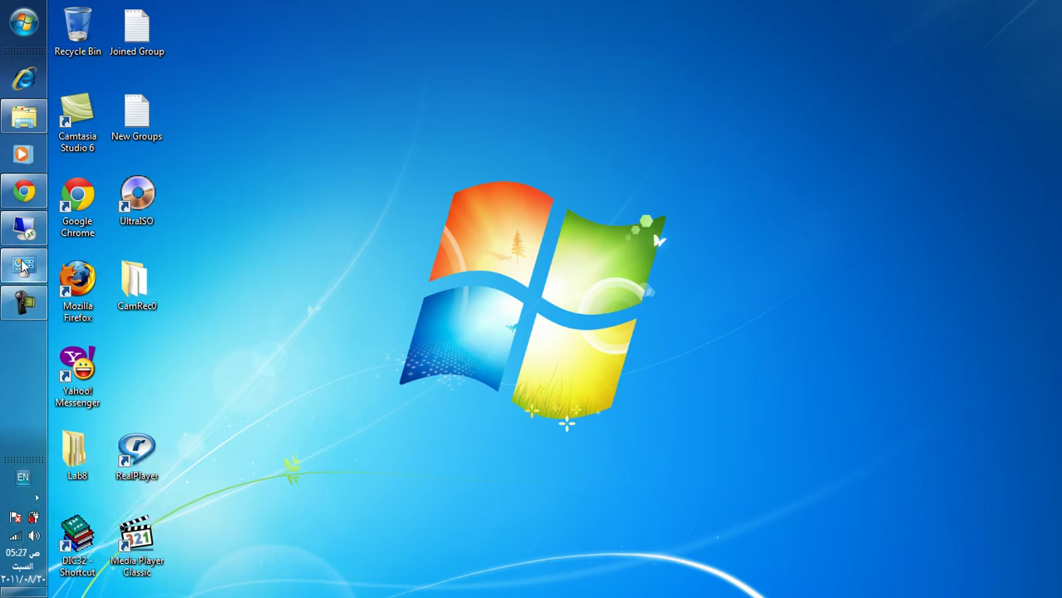
pyautogui.click(23, 229)
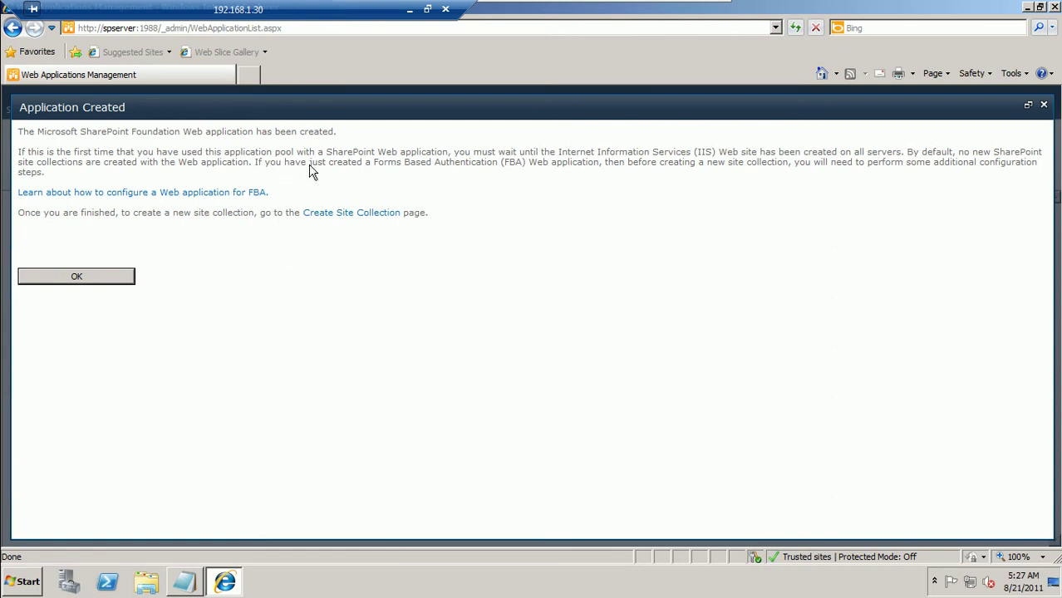
# Title the new site collection Hr with the URL /sites/HR
pyautogui.click(354, 215)
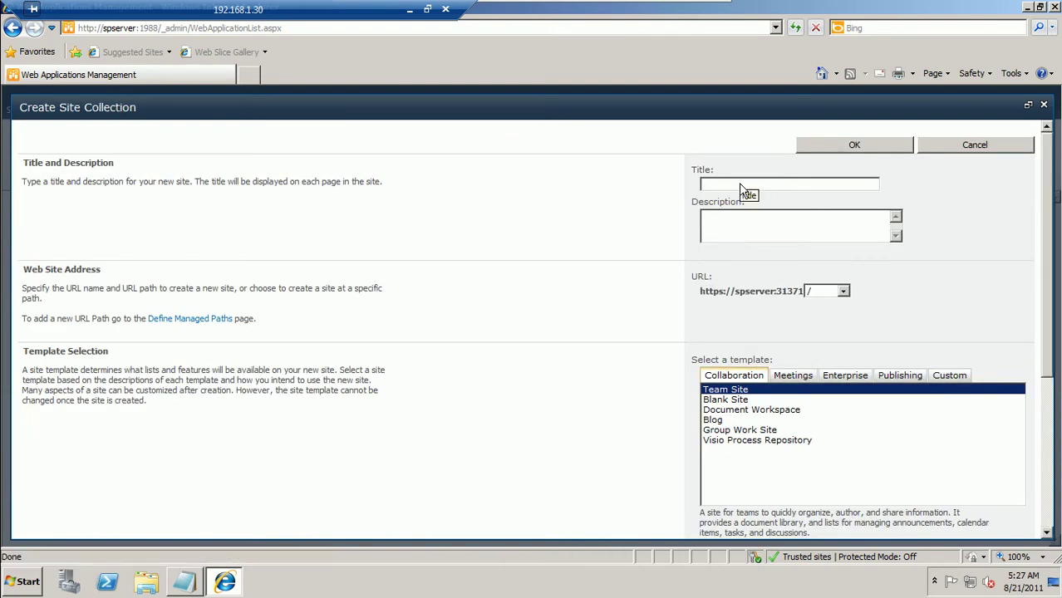
pyautogui.write('Hr')
pyautogui.click(829, 299)
pyautogui.click(822, 313)
pyautogui.click(895, 295)
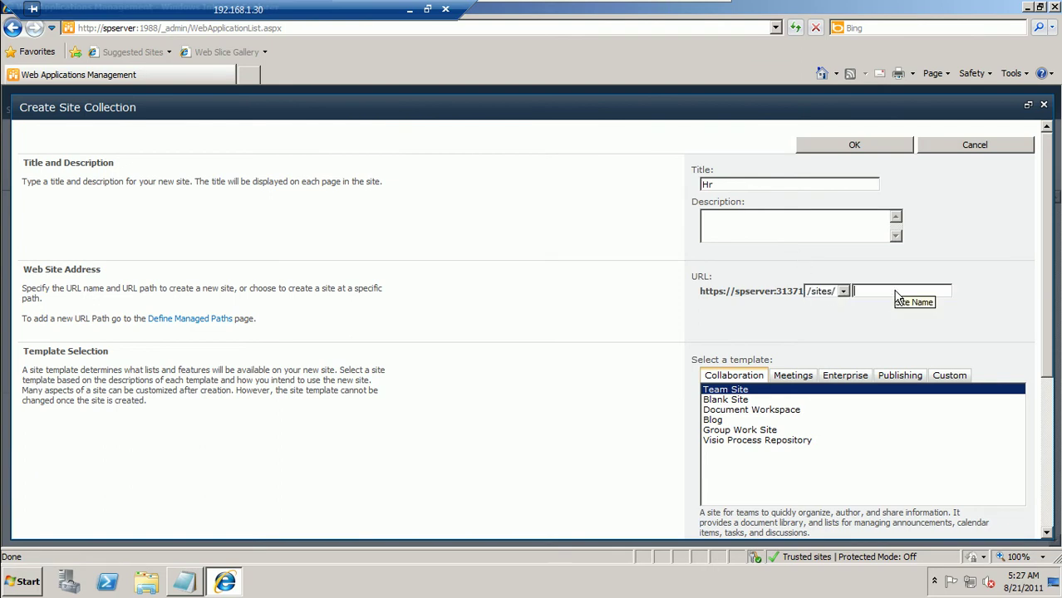
pyautogui.write('HR')
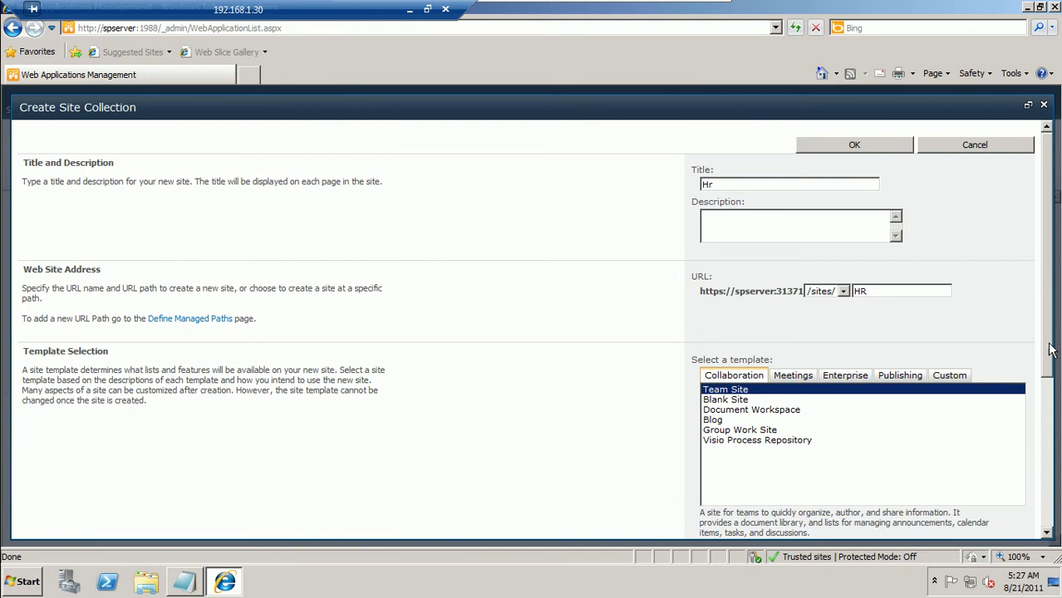
pyautogui.scroll(-3, 935, 415)
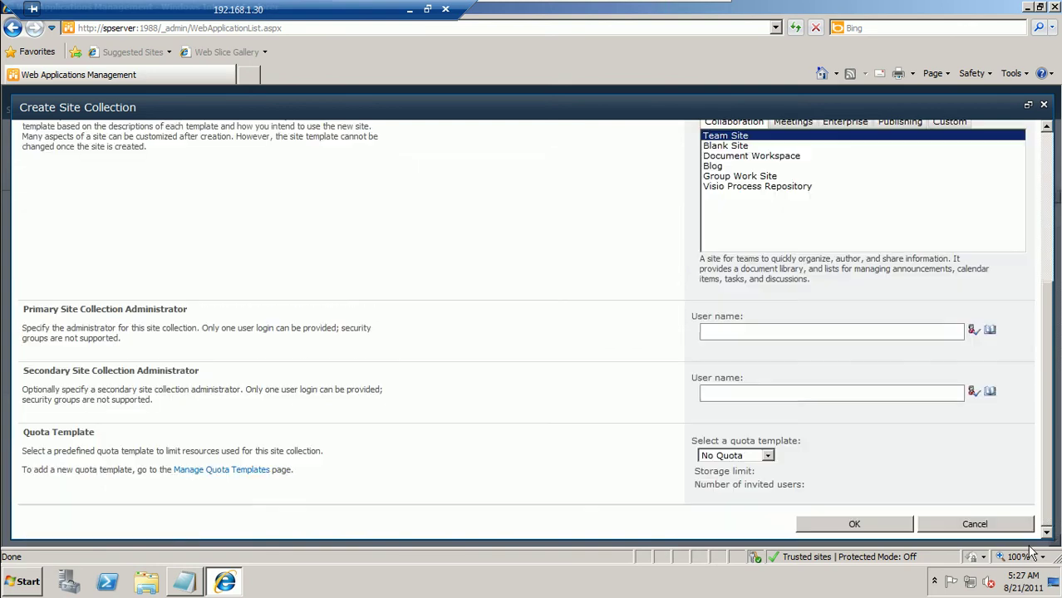
# Make administrator the verified primary site collection administrator and submit the form
pyautogui.click(825, 331)
pyautogui.write('administr')
pyautogui.press('BackSpace')
pyautogui.press('BackSpace')
pyautogui.press('BackSpace')
pyautogui.press('BackSpace')
pyautogui.press('BackSpace')
pyautogui.press('BackSpace')
pyautogui.write('ini')
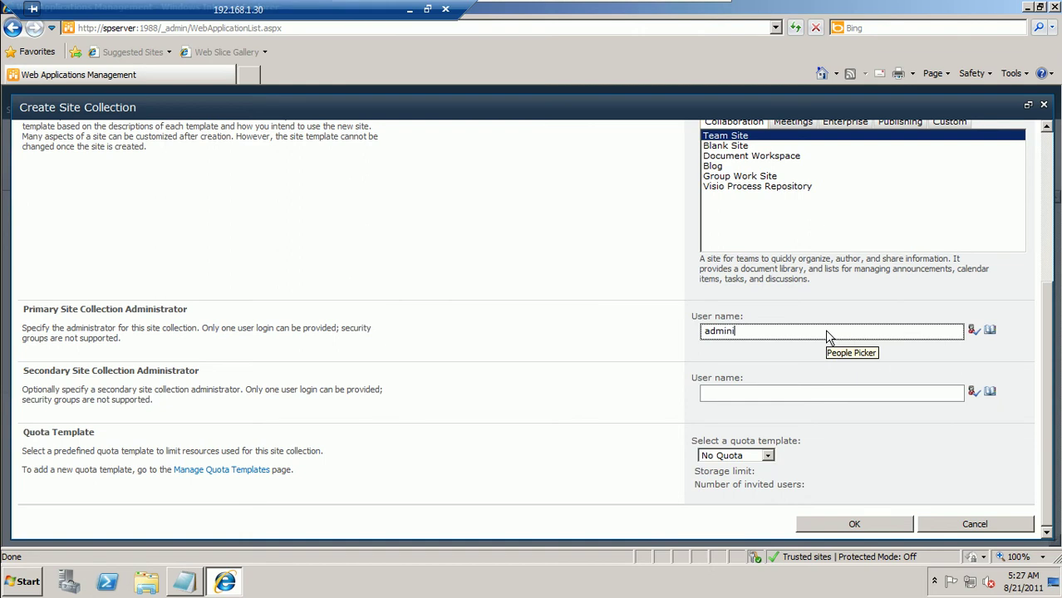
pyautogui.write('strator')
pyautogui.click(972, 331)
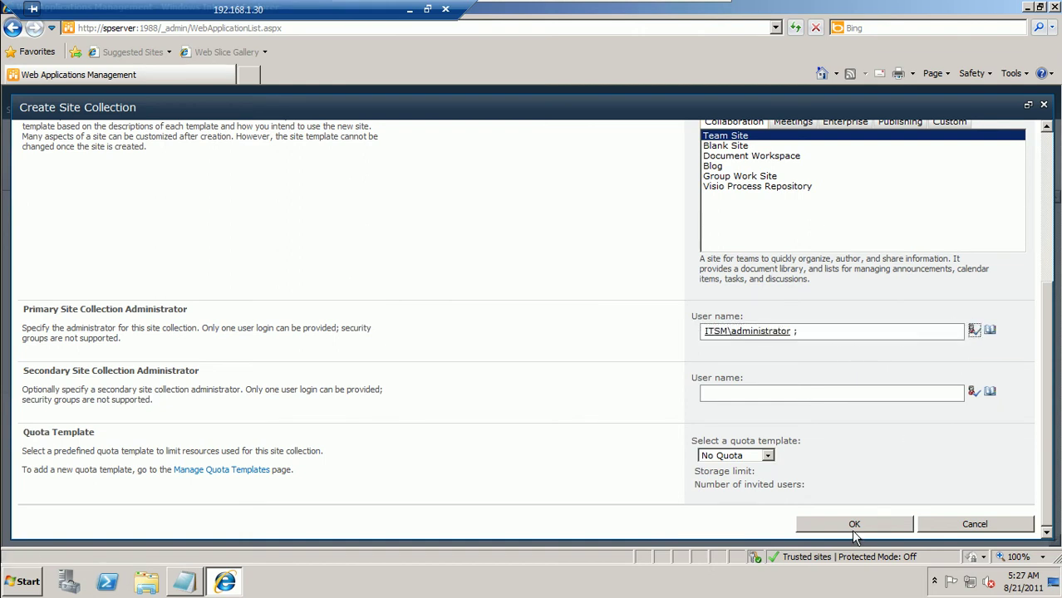
pyautogui.click(848, 526)
# Minimize the browser and check the desktop text files, closing the empty document and SP2010_SERIAL
pyautogui.click(225, 584)
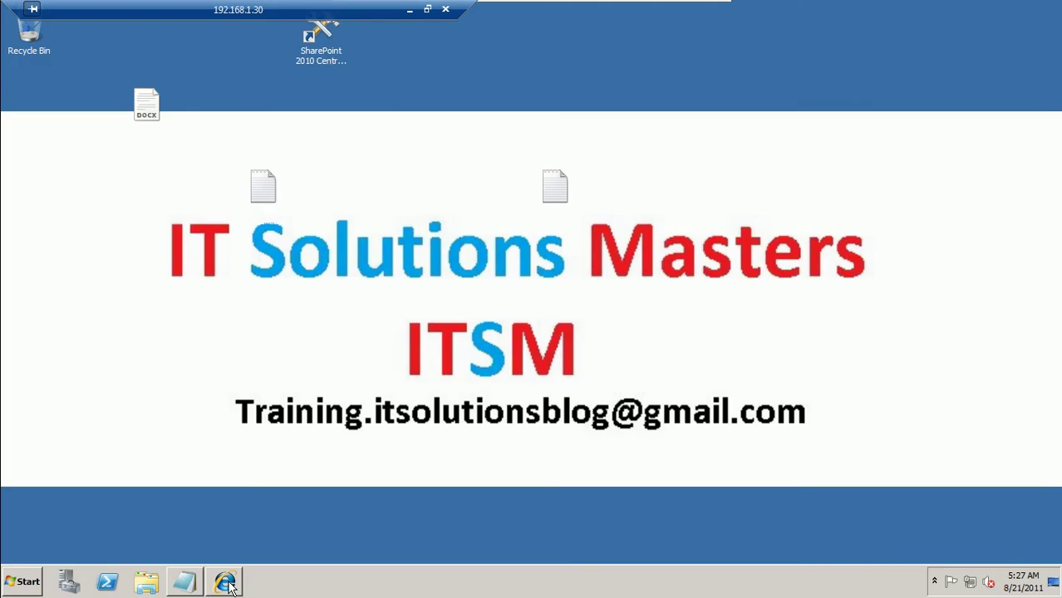
pyautogui.click(225, 584)
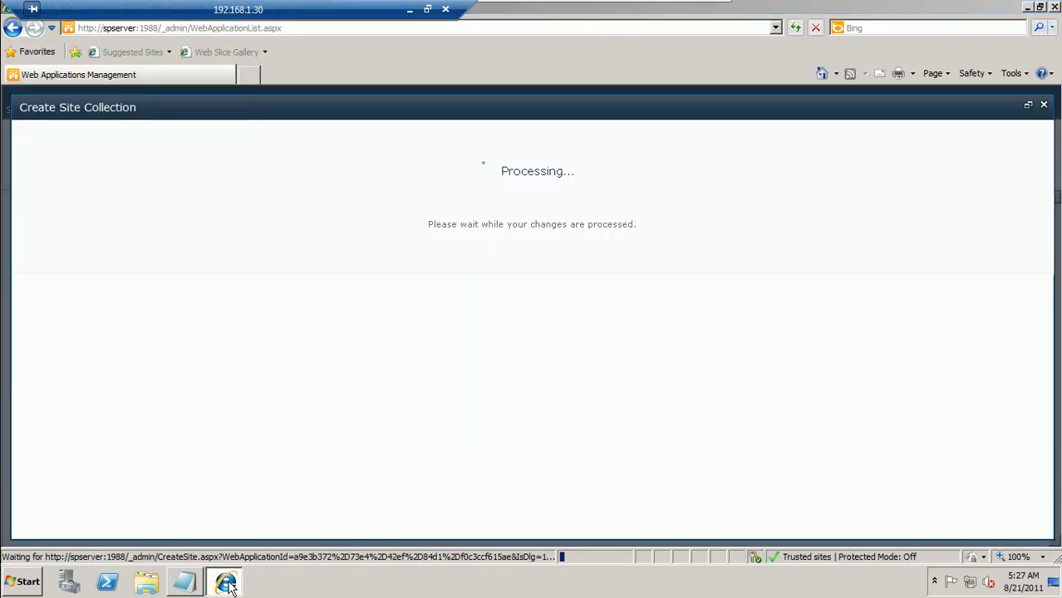
pyautogui.click(225, 584)
pyautogui.moveTo(418, 98); pyautogui.dragTo(454, 74)
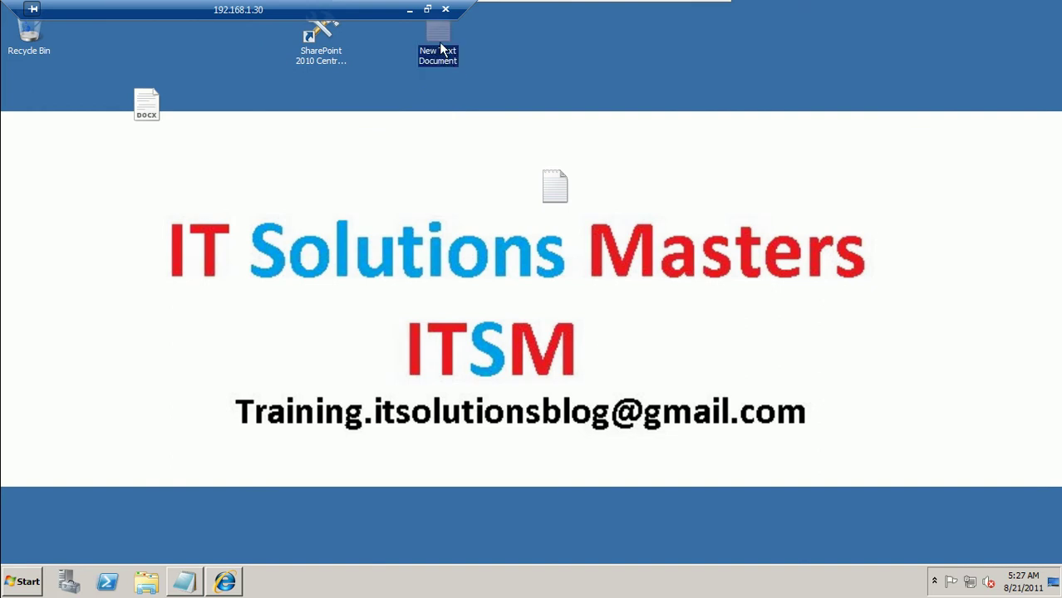
pyautogui.doubleClick(439, 43)
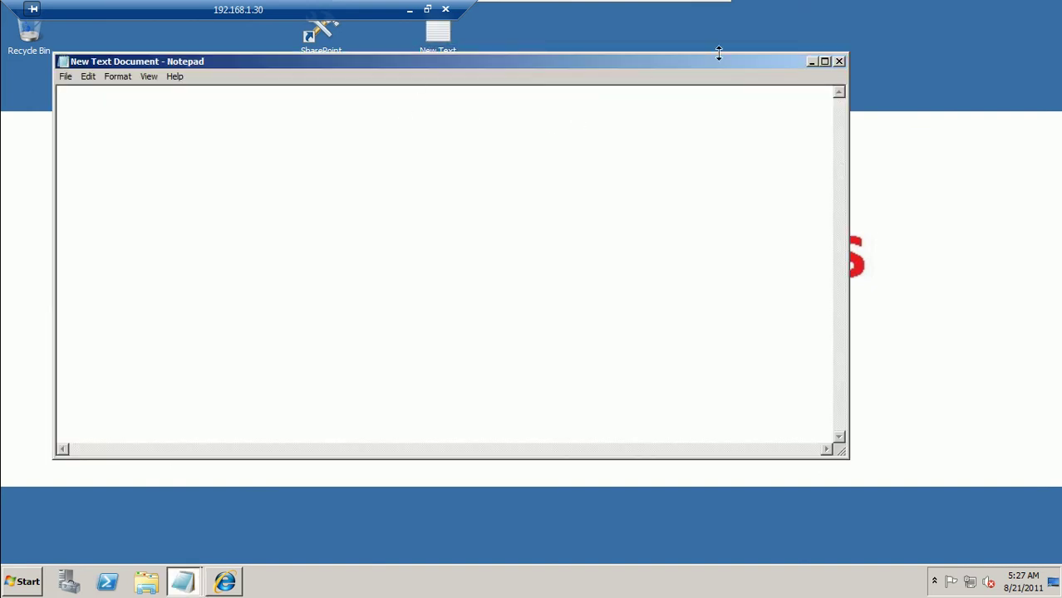
pyautogui.click(839, 61)
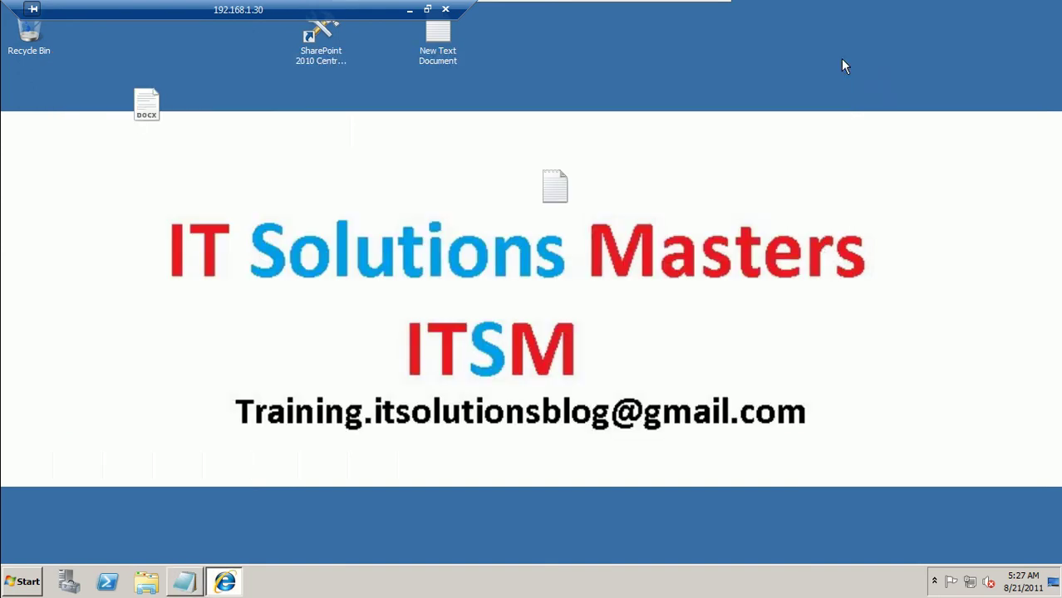
pyautogui.doubleClick(550, 189)
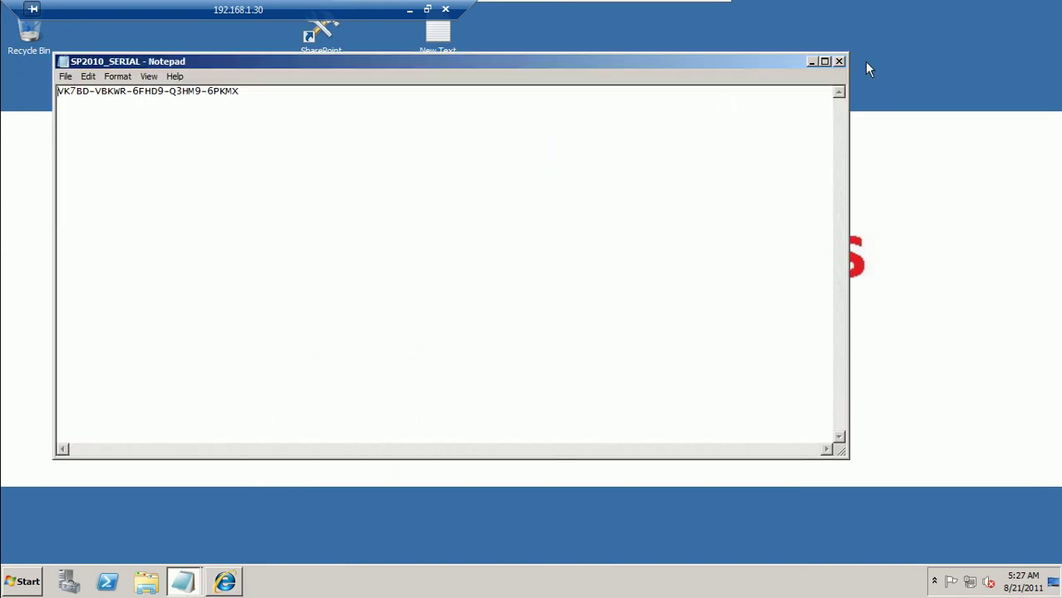
pyautogui.click(840, 61)
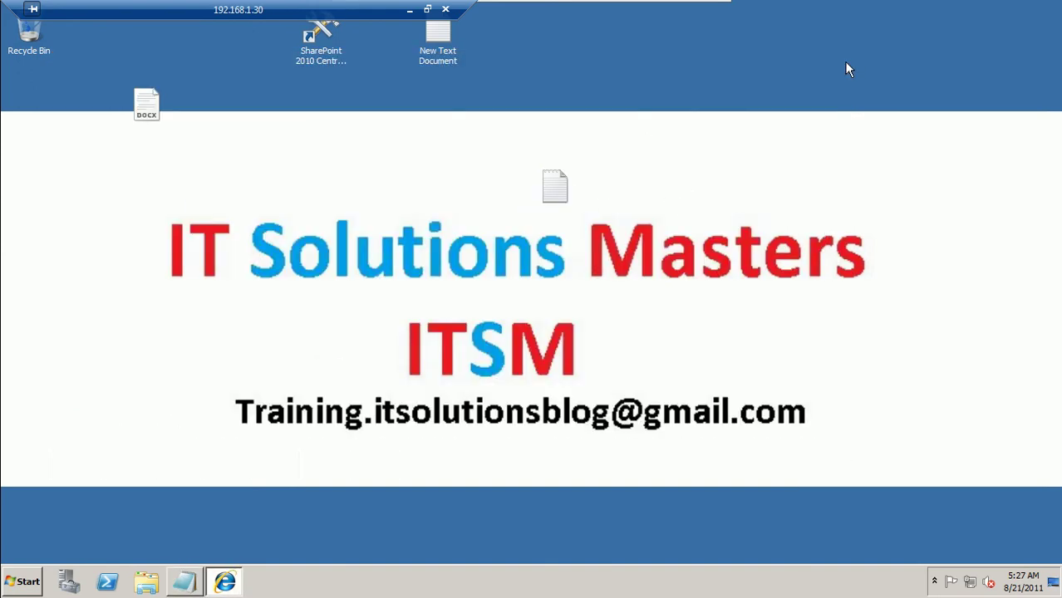
# Type 'SSL 1- create SharePoint web APP and enable SSL' in the maximized New Text Document, then minimize it
pyautogui.doubleClick(428, 54)
pyautogui.moveTo(429, 59); pyautogui.dragTo(346, 151)
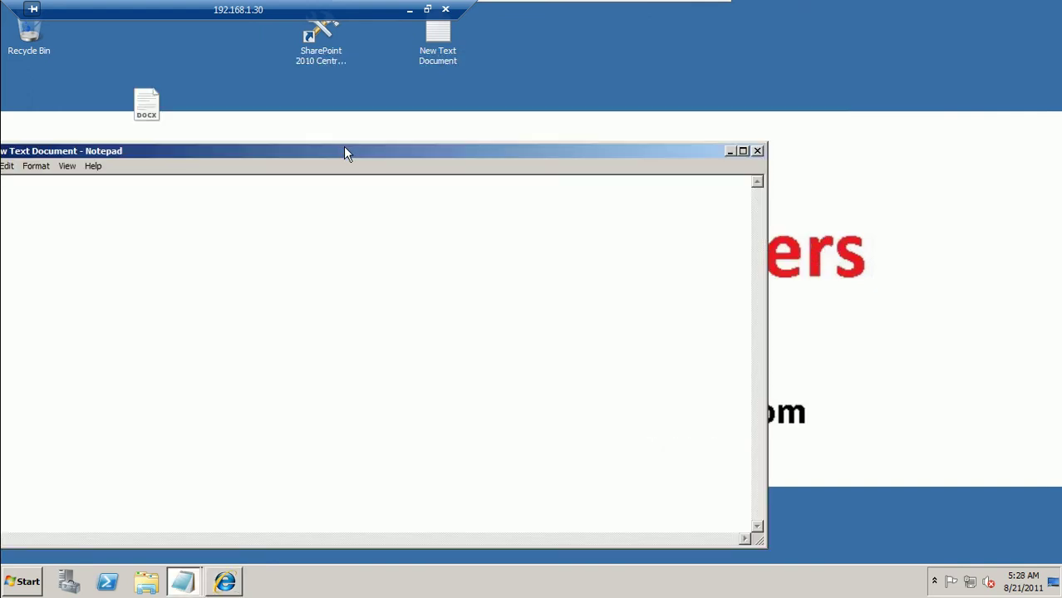
pyautogui.doubleClick(346, 152)
pyautogui.write('SS')
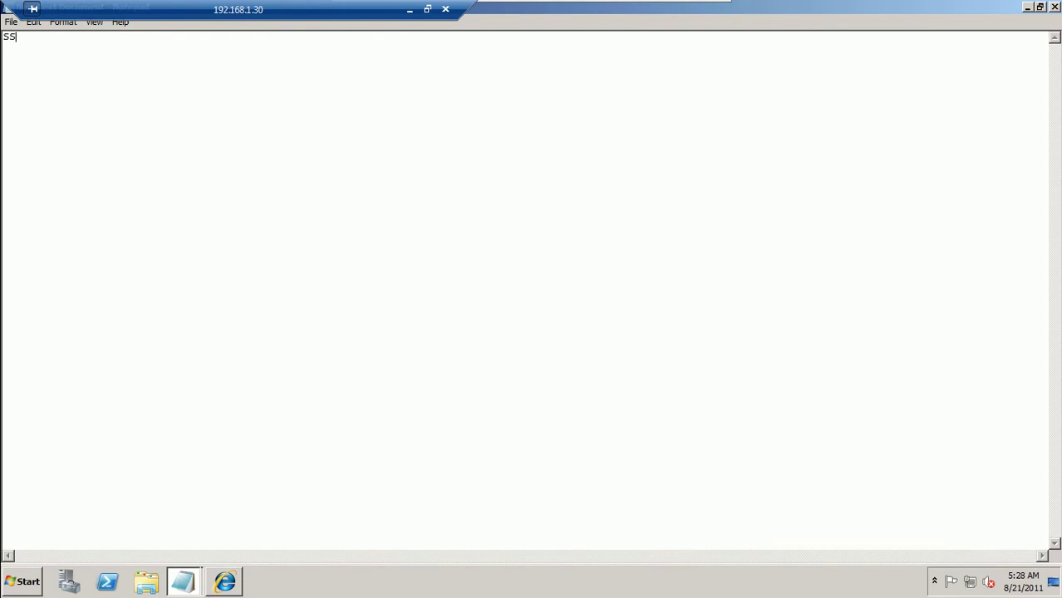
pyautogui.write('L 1- cre')
pyautogui.write('ate Share')
pyautogui.write('Poinr')
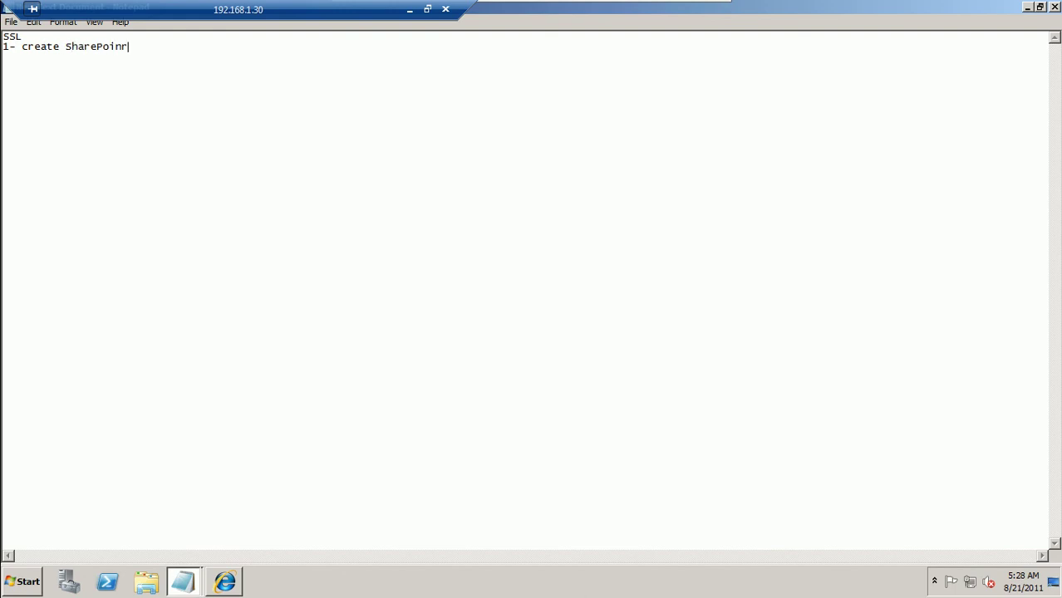
pyautogui.press('BackSpace')
pyautogui.write('t web APP and enable SSL')
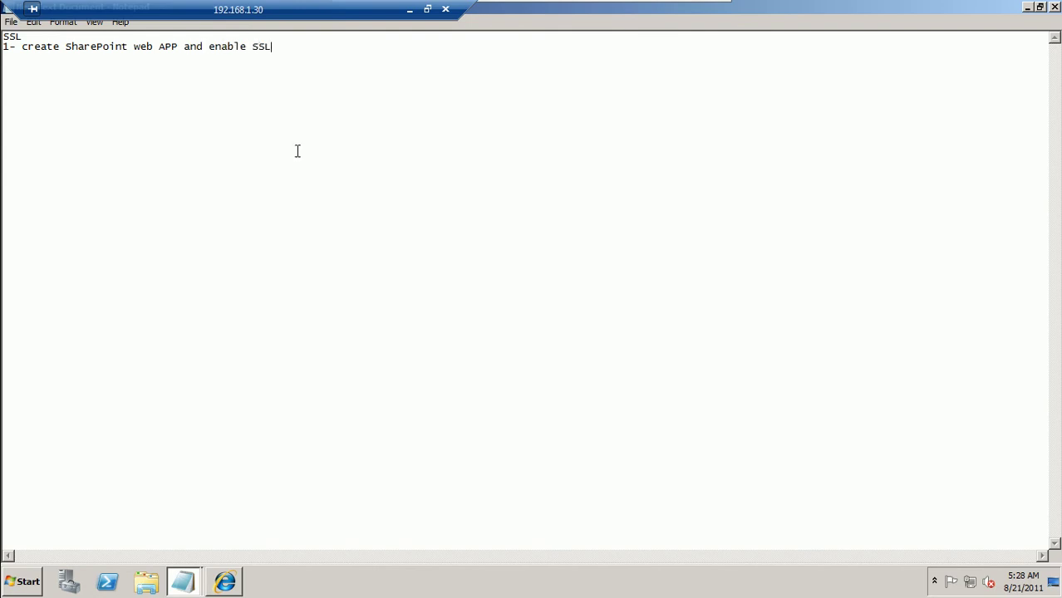
pyautogui.click(1028, 9)
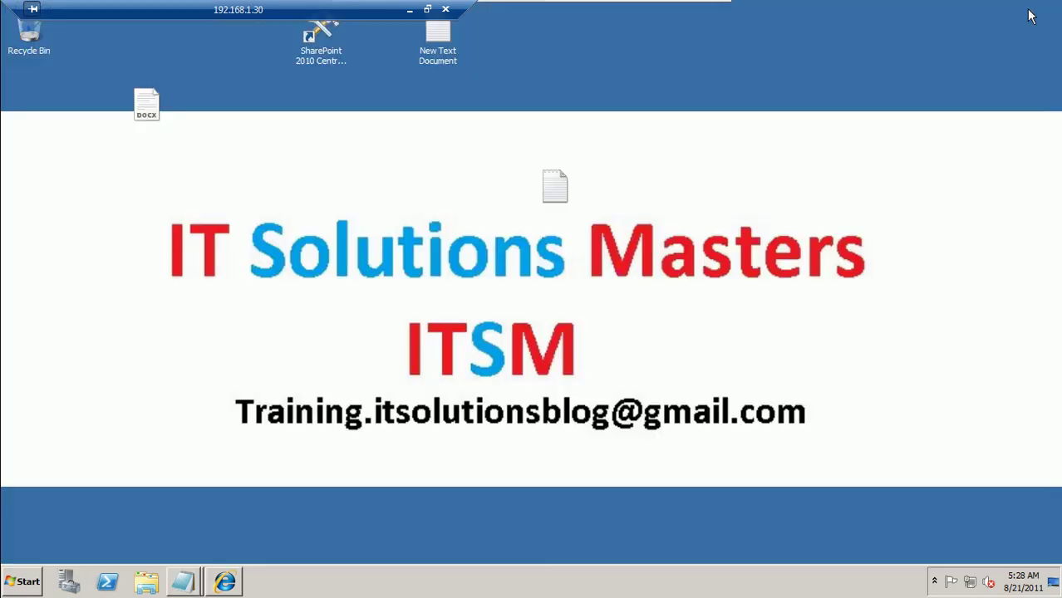
pyautogui.click(225, 582)
pyautogui.moveTo(182, 169); pyautogui.dragTo(23, 163)
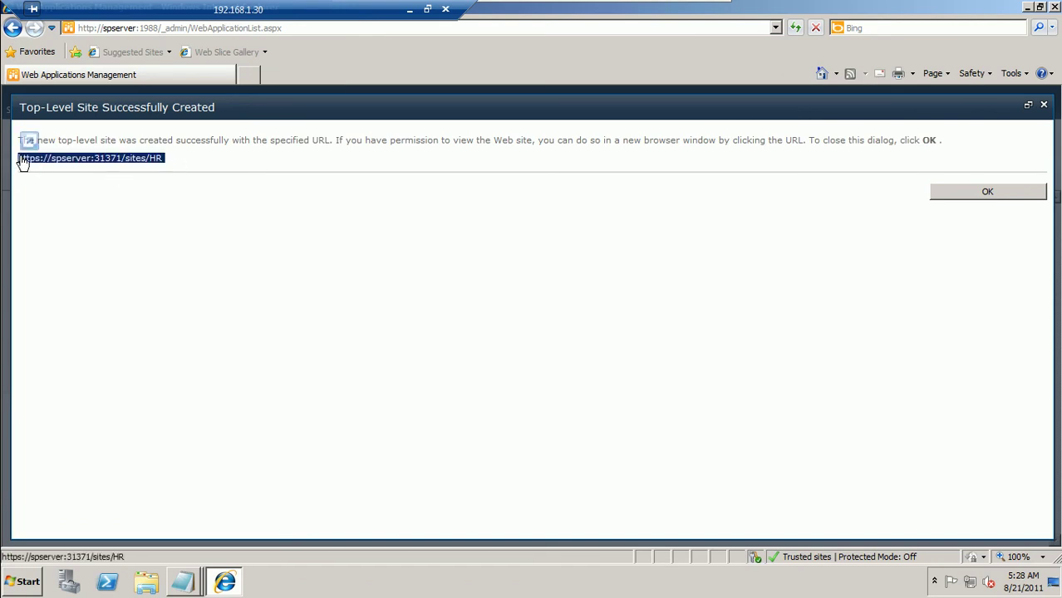
pyautogui.rightClick(23, 163)
pyautogui.click(87, 263)
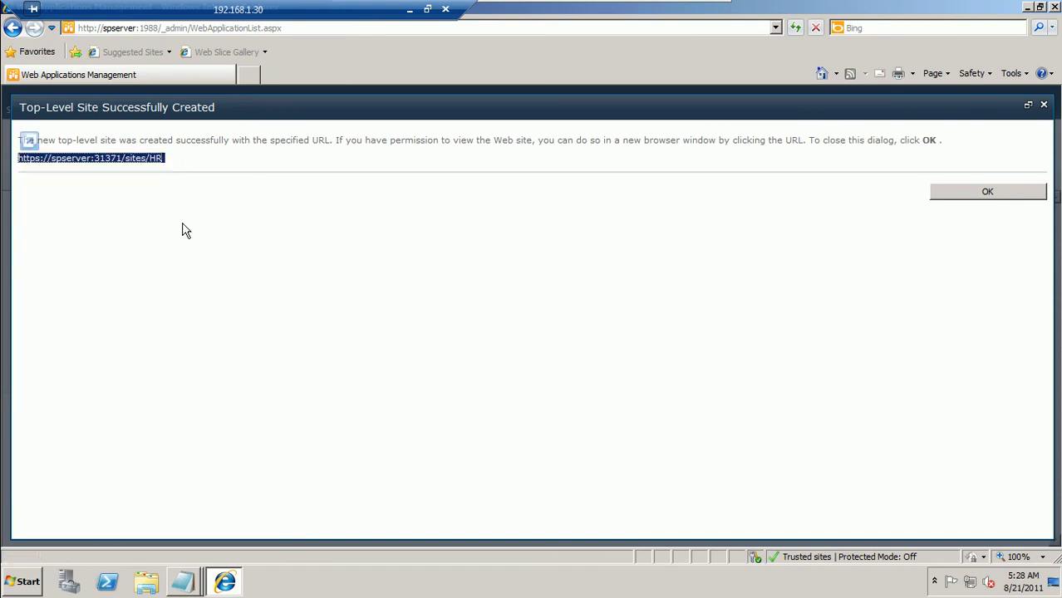
pyautogui.click(959, 196)
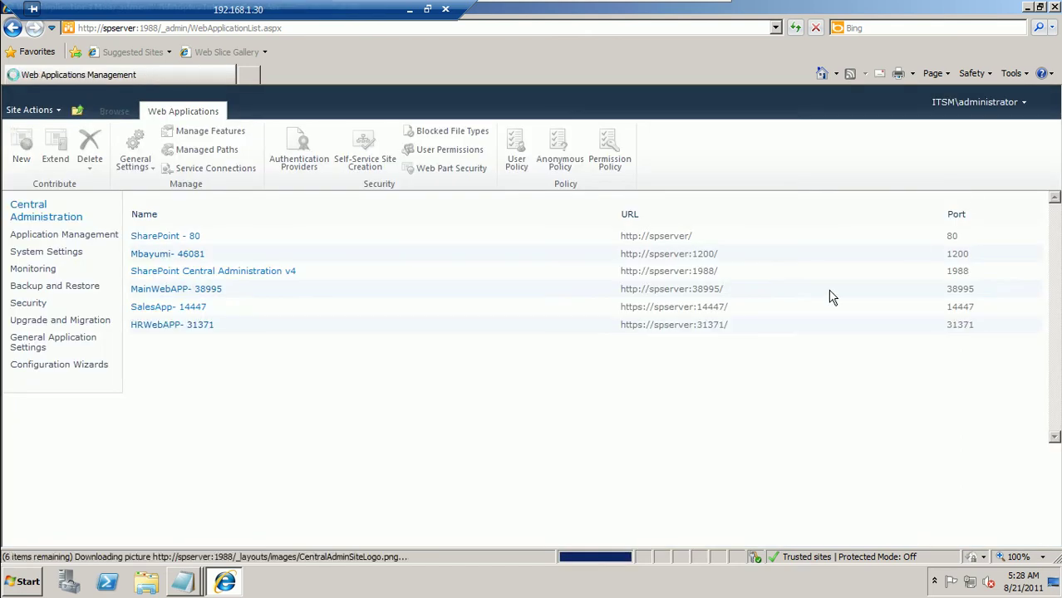
# Add an 'HR using SSL' Resources link pointing to the copied site URL
pyautogui.click(37, 215)
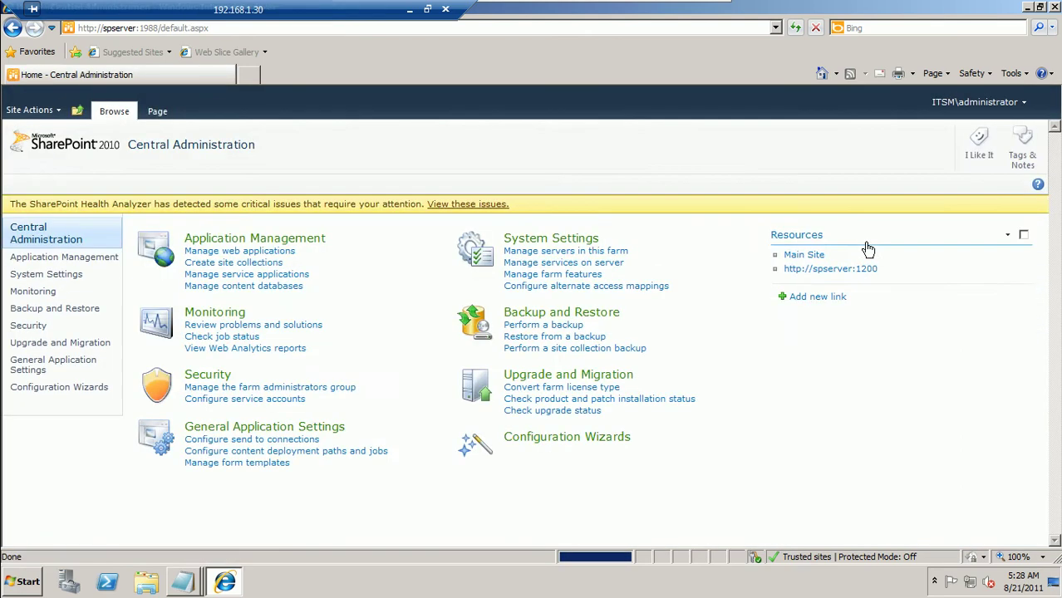
pyautogui.click(835, 297)
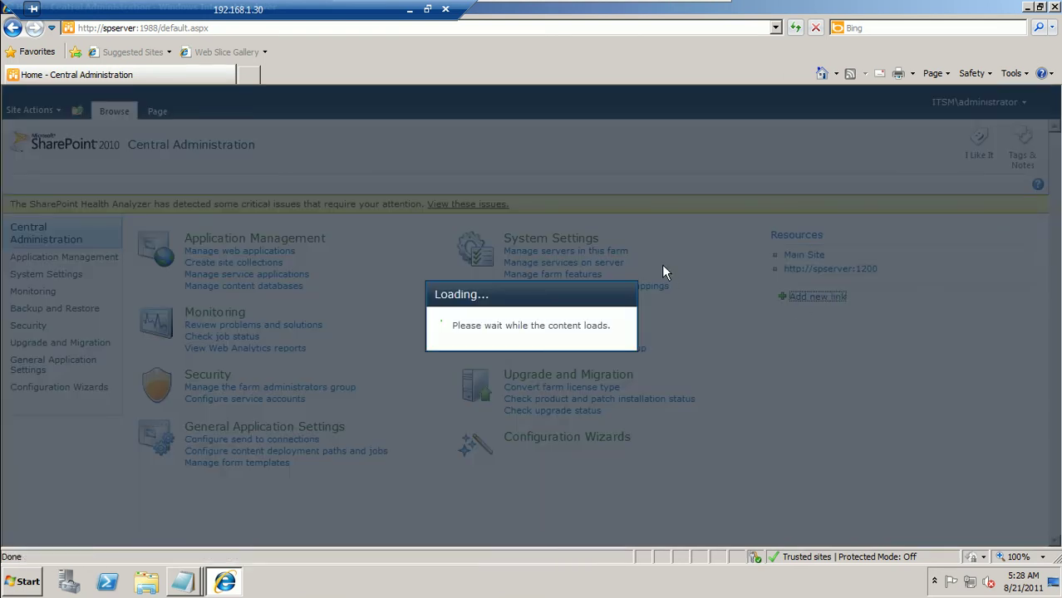
pyautogui.hotkey('ctrl', 'v')
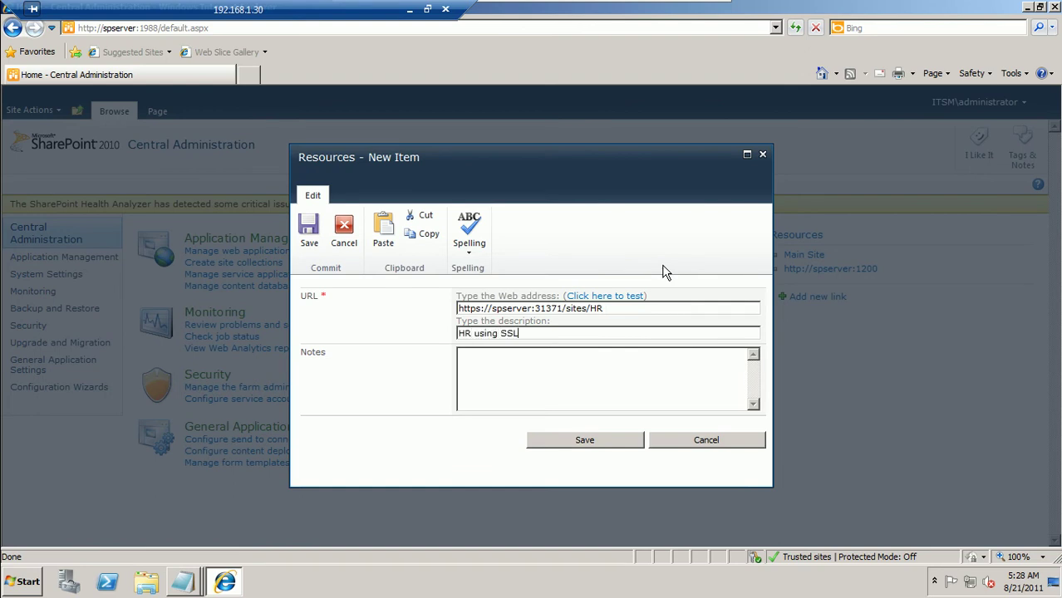
pyautogui.click(579, 440)
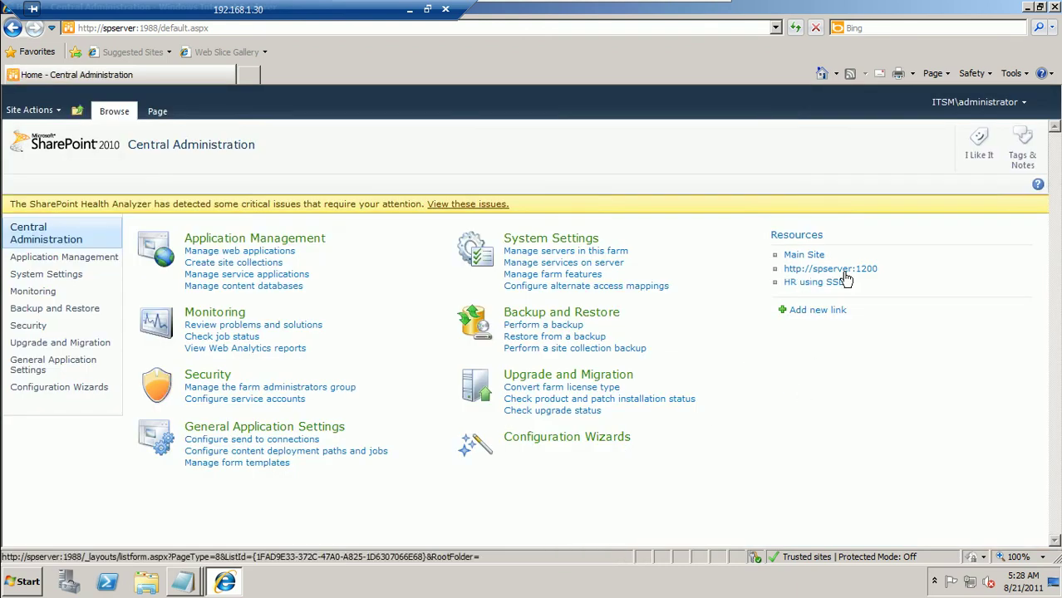
# Open the HR using SSL link in a new tab, accepting the security alert
pyautogui.rightClick(828, 283)
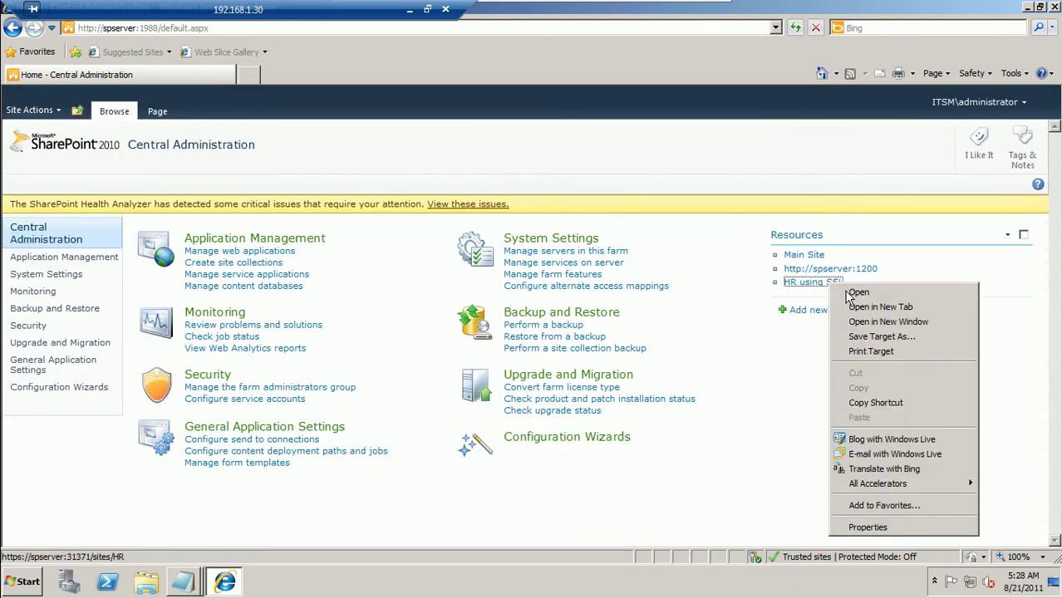
pyautogui.click(867, 311)
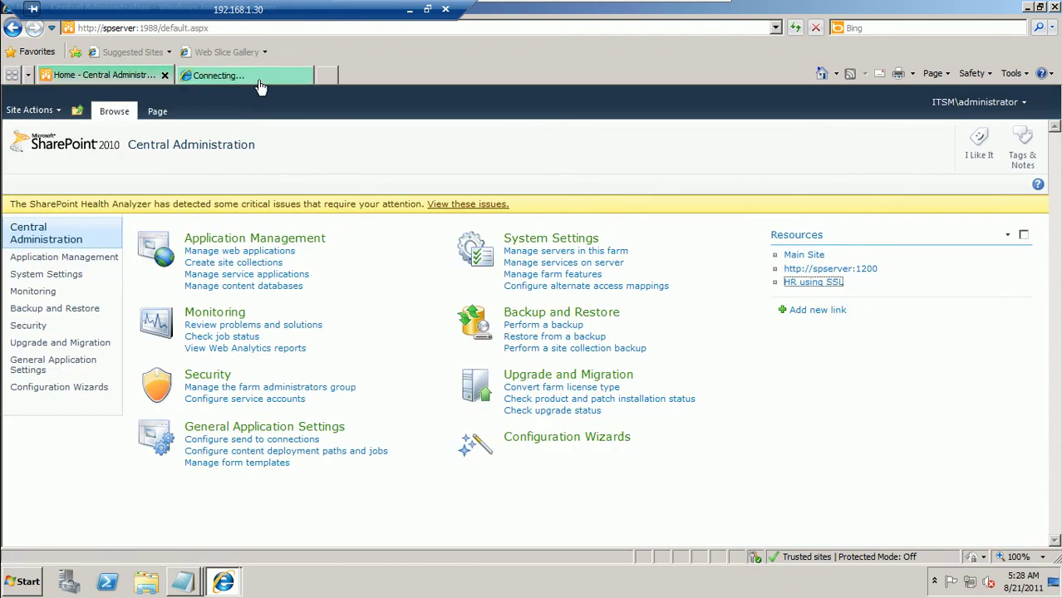
pyautogui.click(258, 80)
pyautogui.click(564, 329)
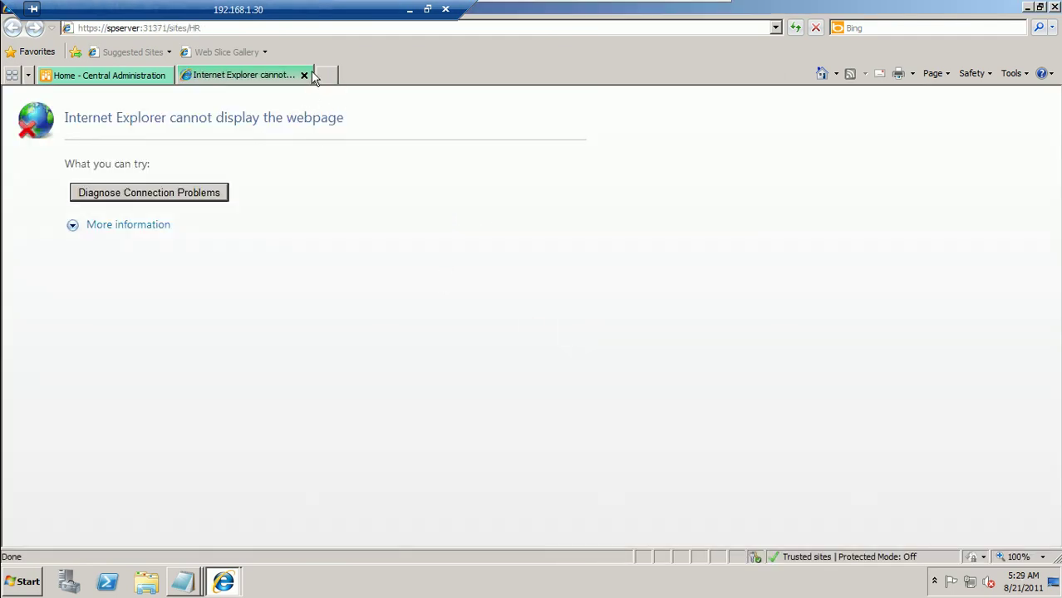
pyautogui.click(20, 583)
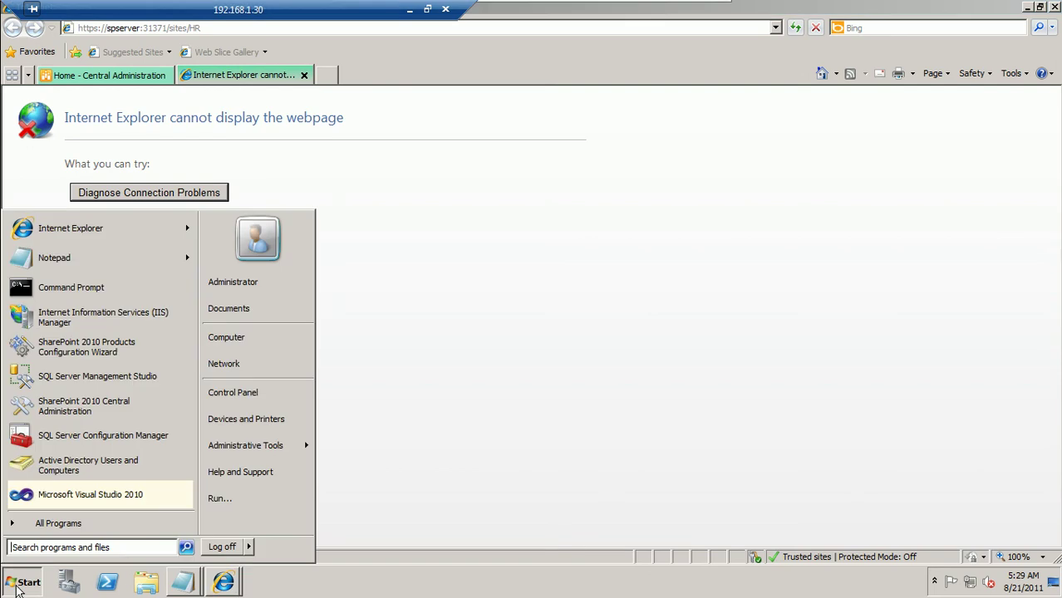
# Create a self-signed certificate named HRCertificate under the SPSERVER Server Certificates in IIS Manager
pyautogui.click(108, 317)
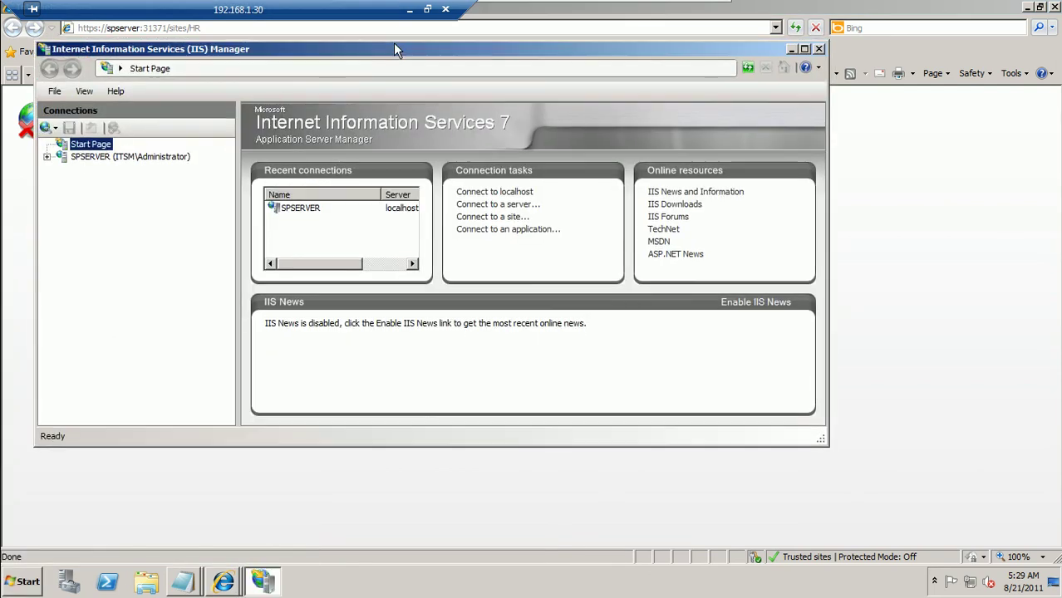
pyautogui.doubleClick(381, 48)
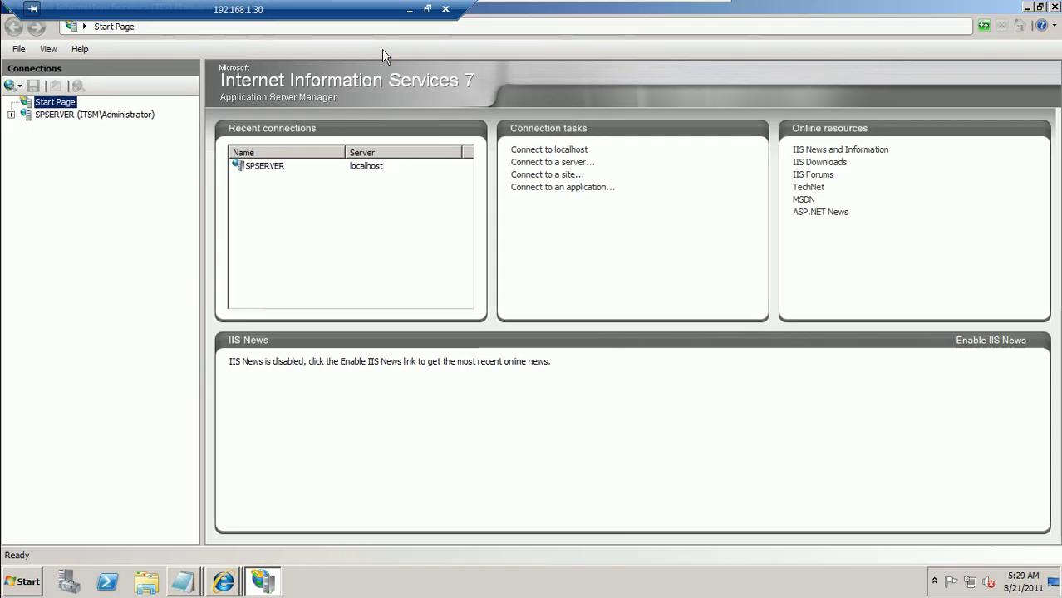
pyautogui.click(29, 116)
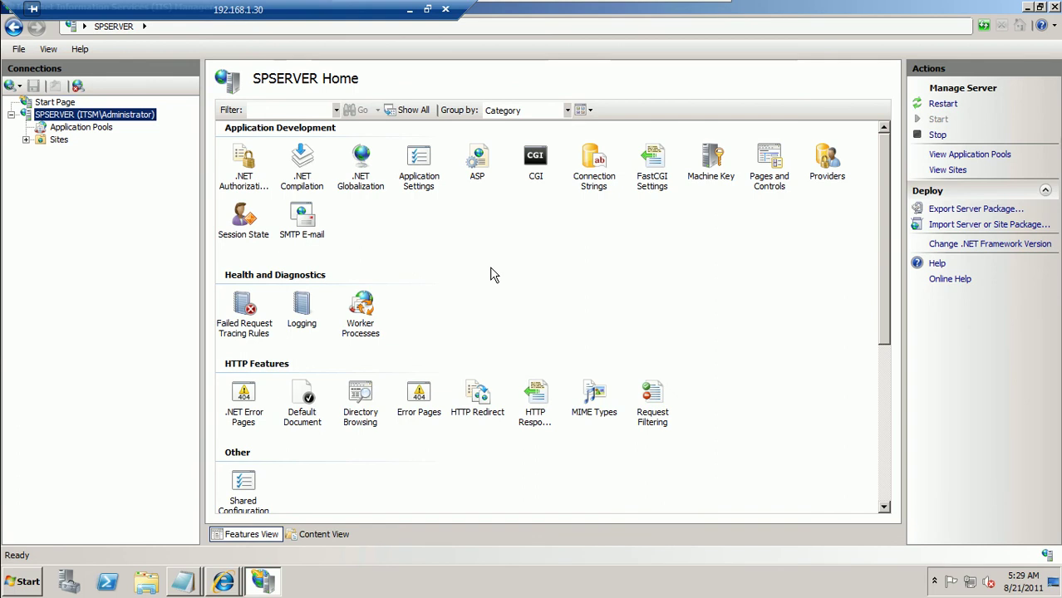
pyautogui.moveTo(885, 330); pyautogui.dragTo(886, 454)
pyautogui.doubleClick(771, 430)
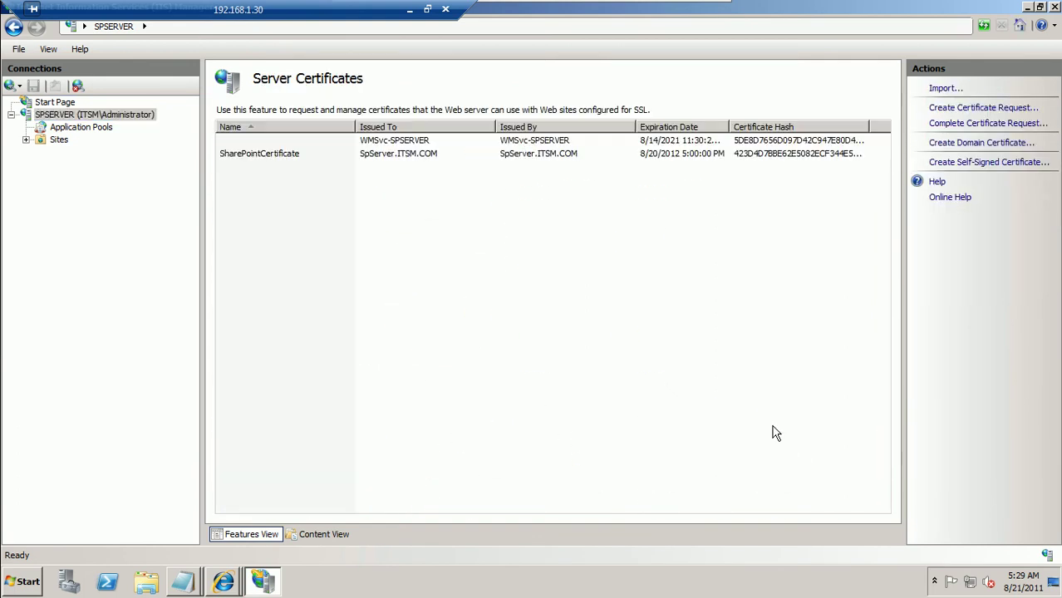
pyautogui.click(939, 89)
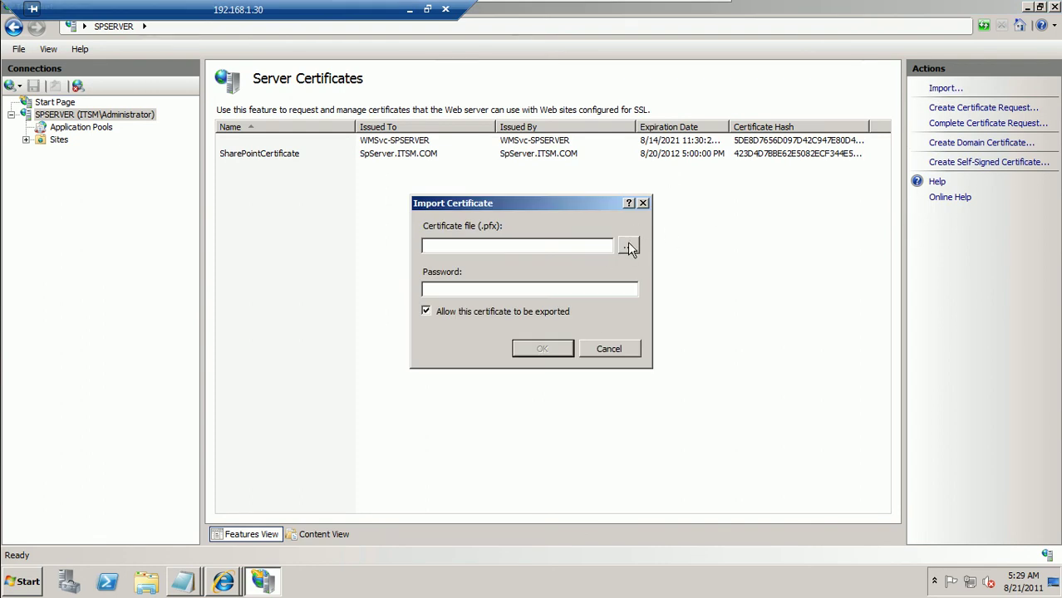
pyautogui.click(611, 350)
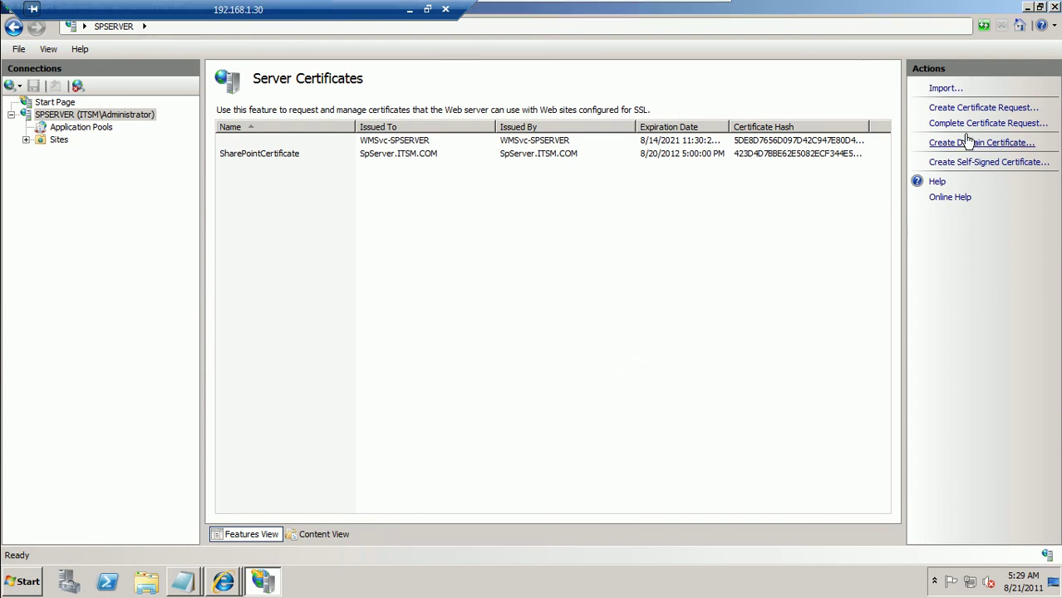
pyautogui.click(957, 163)
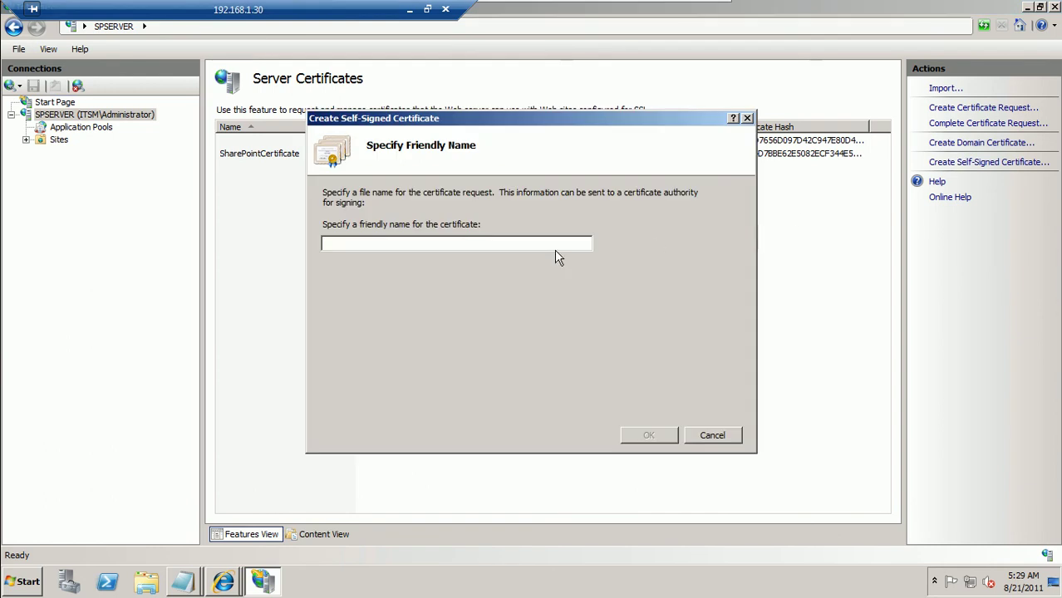
pyautogui.write('HRCertif')
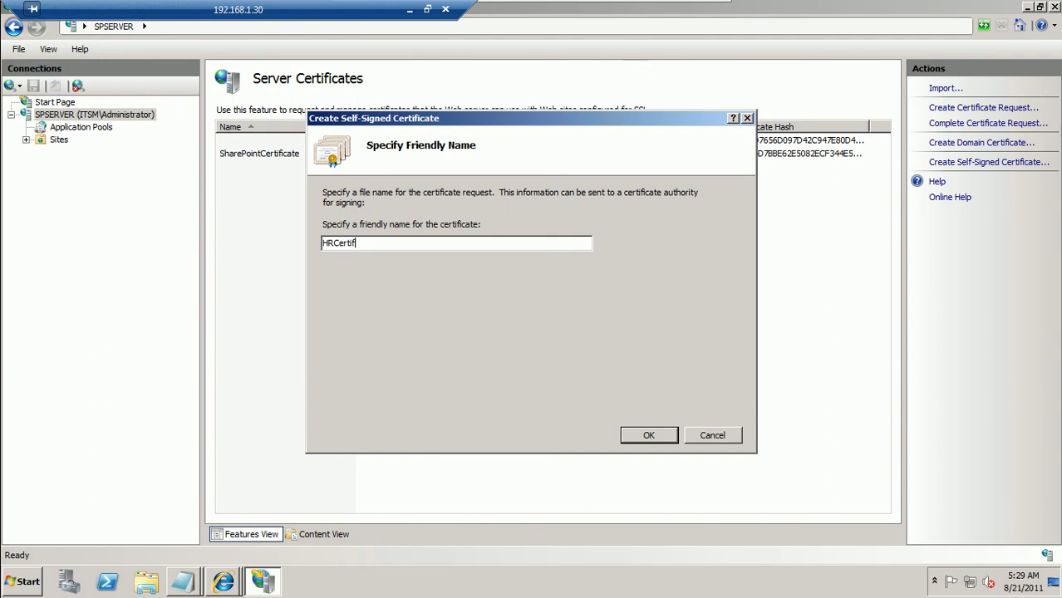
pyautogui.write('icate')
pyautogui.click(648, 435)
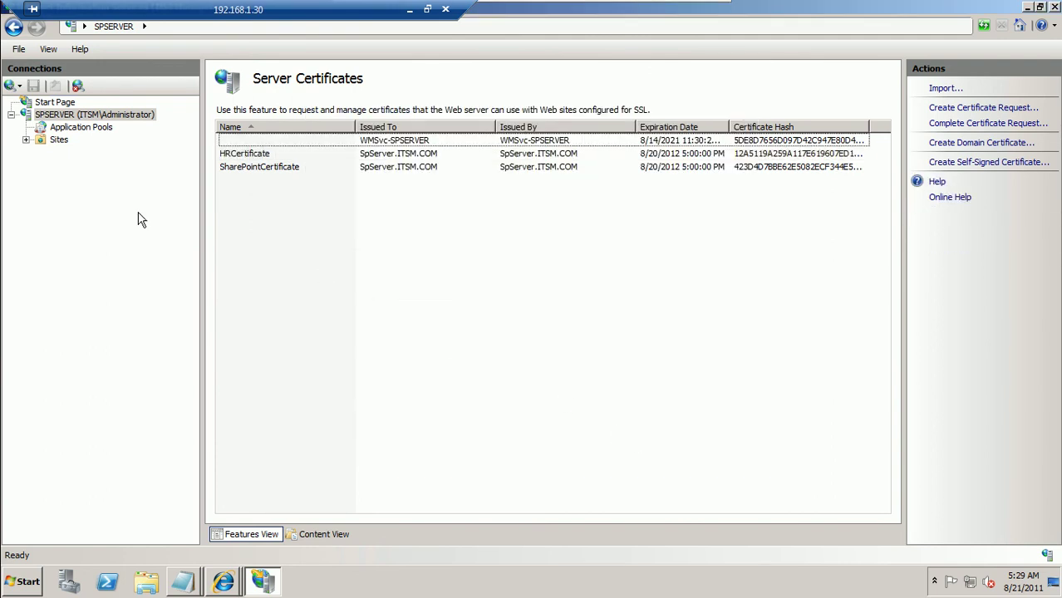
# Assign HRCertificate to the HRWebAPP - 31371 site's https binding on port 31371
pyautogui.click(26, 141)
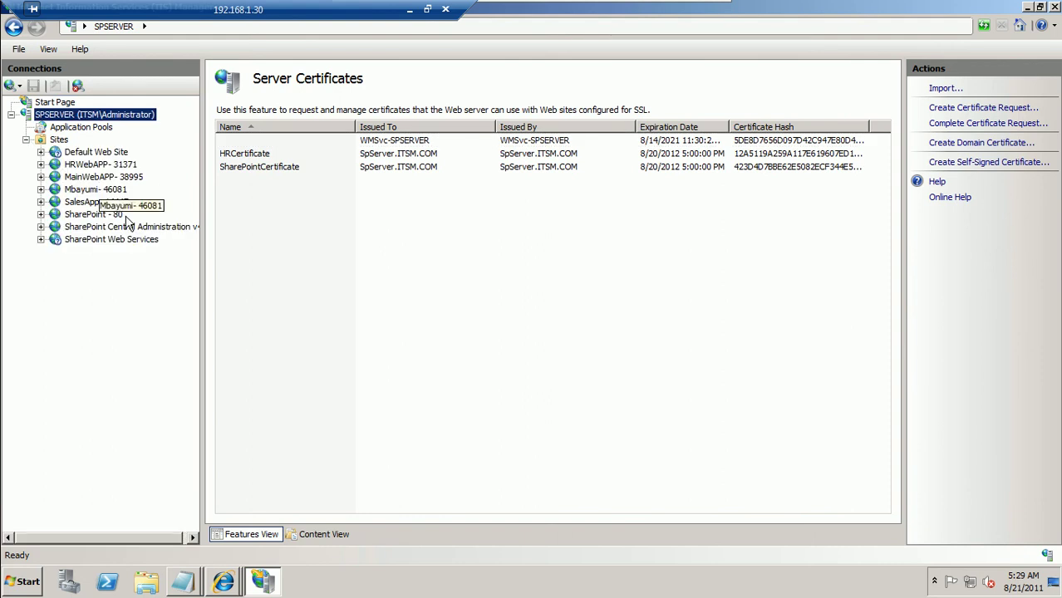
pyautogui.click(261, 255)
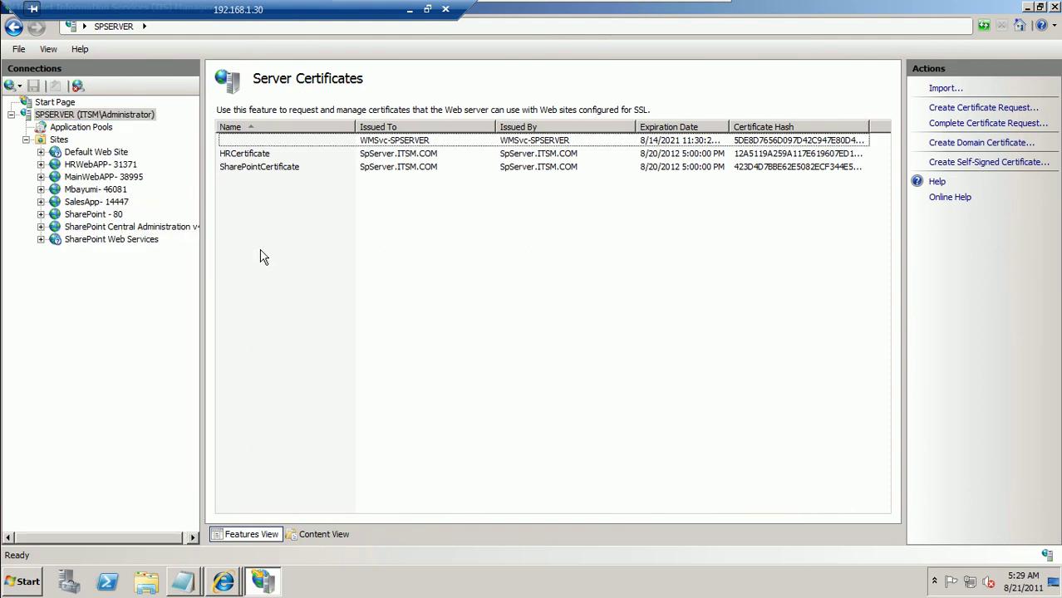
pyautogui.click(116, 165)
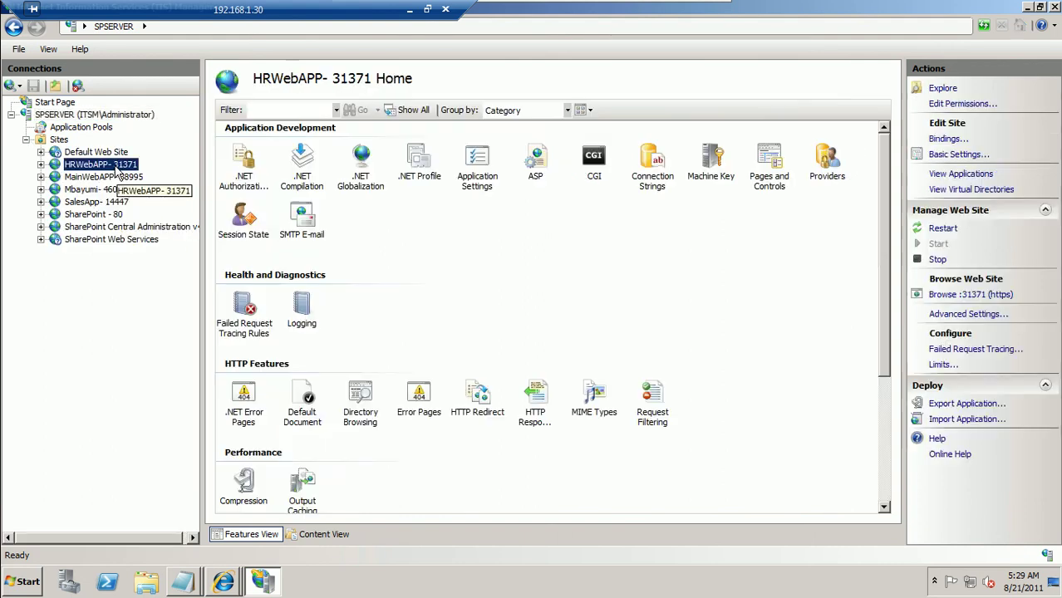
pyautogui.rightClick(118, 166)
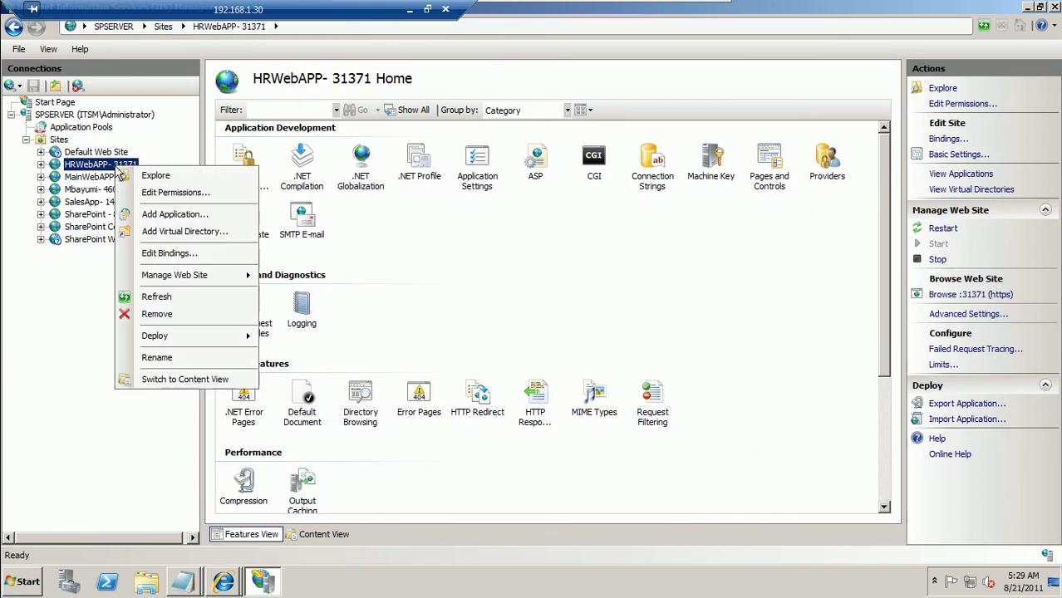
pyautogui.click(186, 254)
pyautogui.click(449, 243)
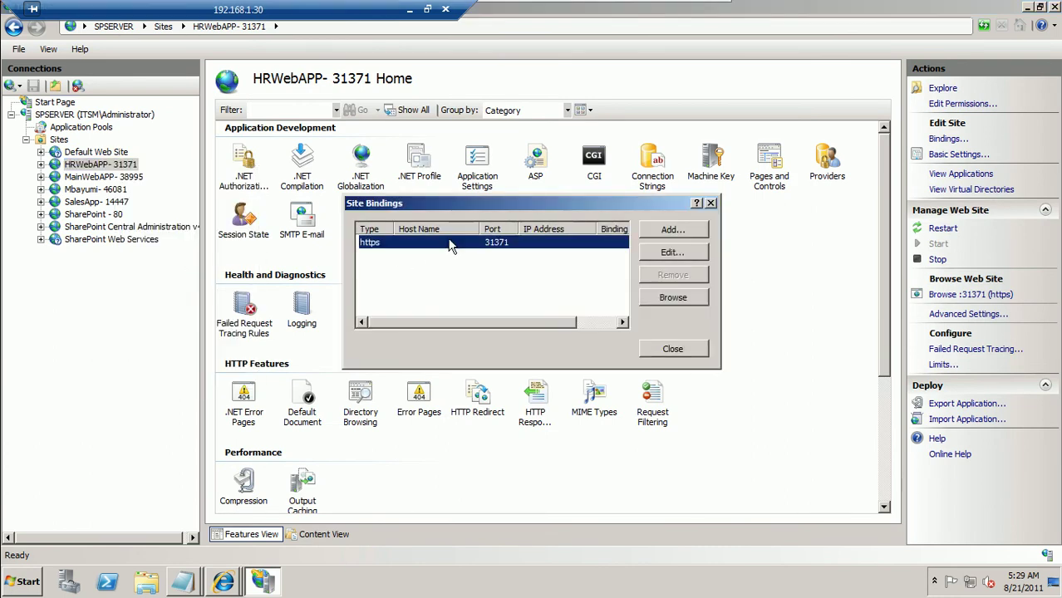
pyautogui.click(691, 253)
pyautogui.click(556, 312)
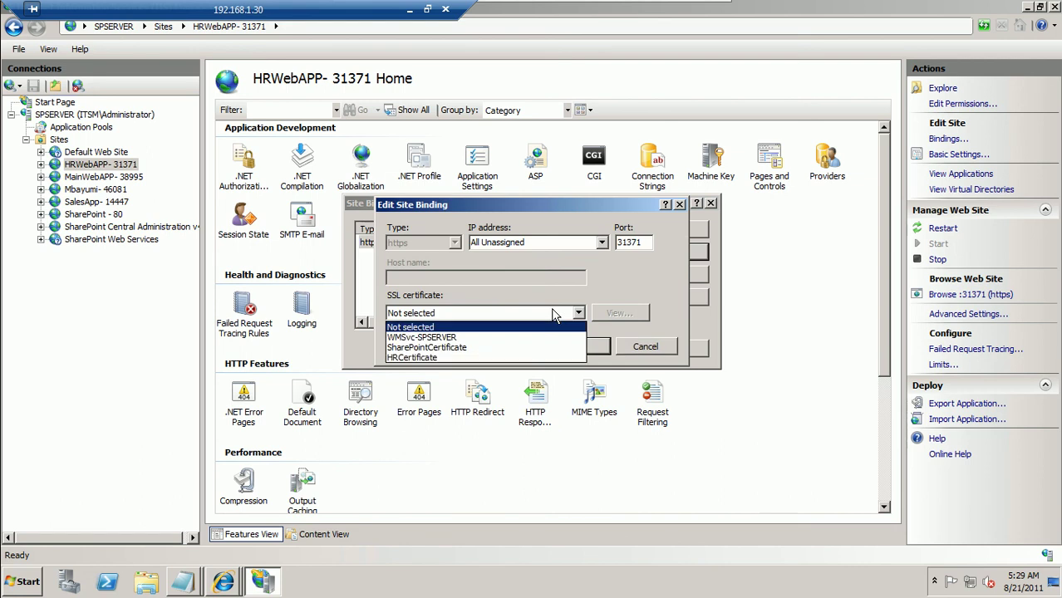
pyautogui.click(466, 357)
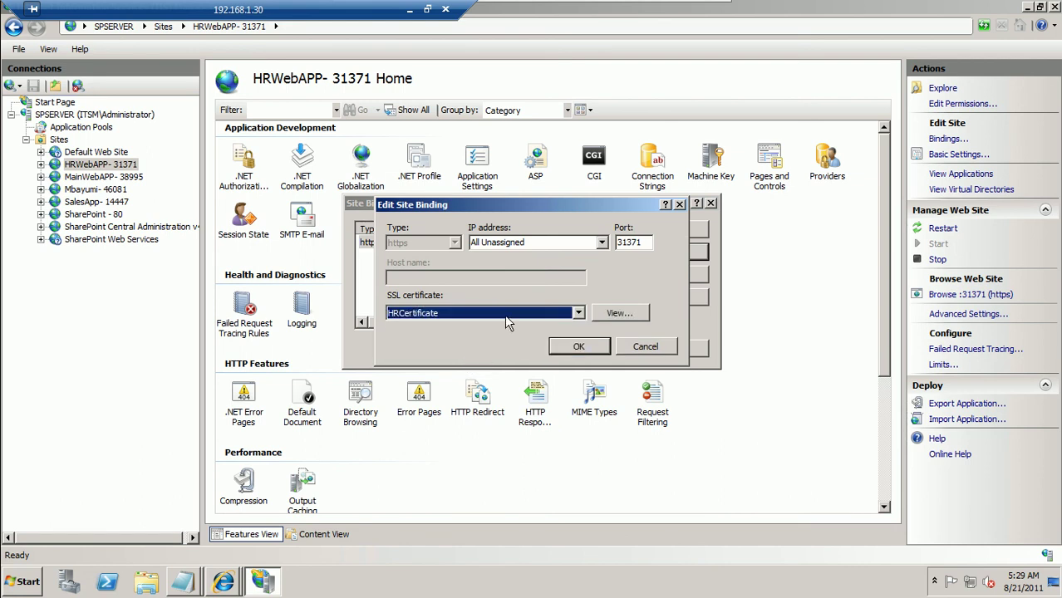
pyautogui.click(579, 345)
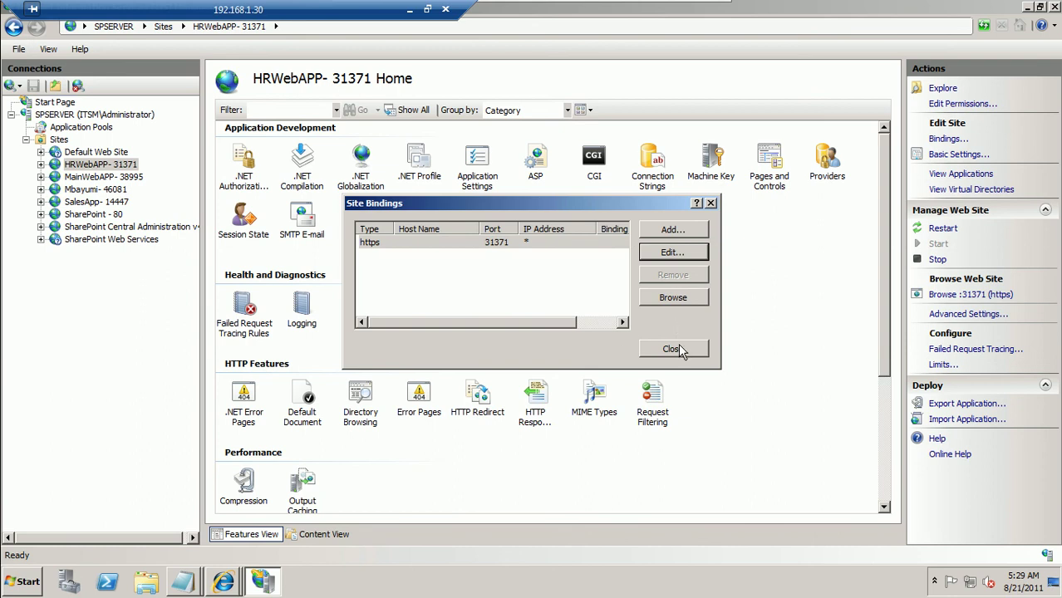
pyautogui.click(675, 349)
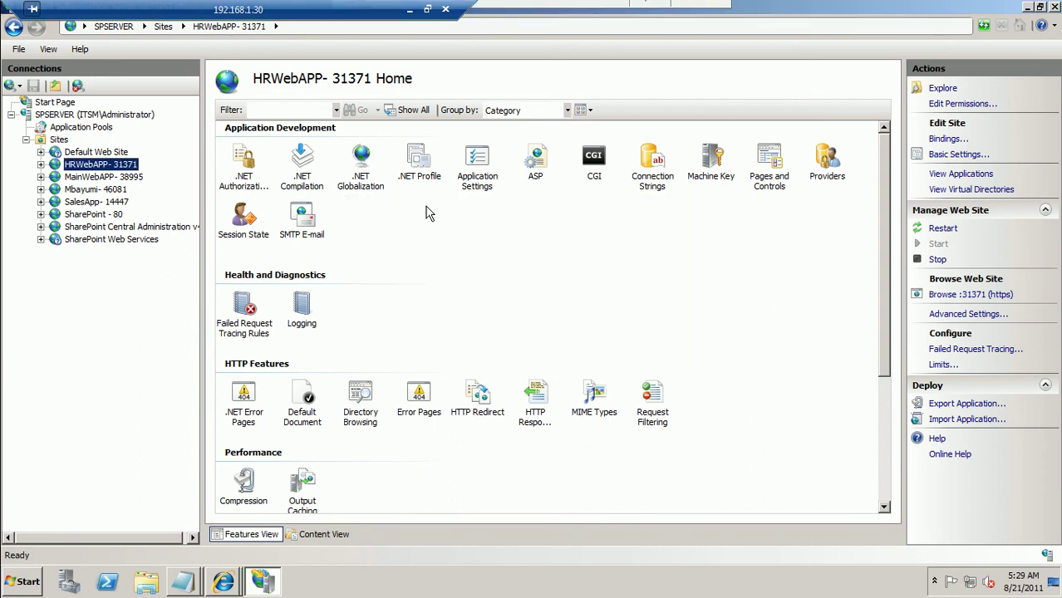
pyautogui.moveTo(232, 591)
pyautogui.click(378, 547)
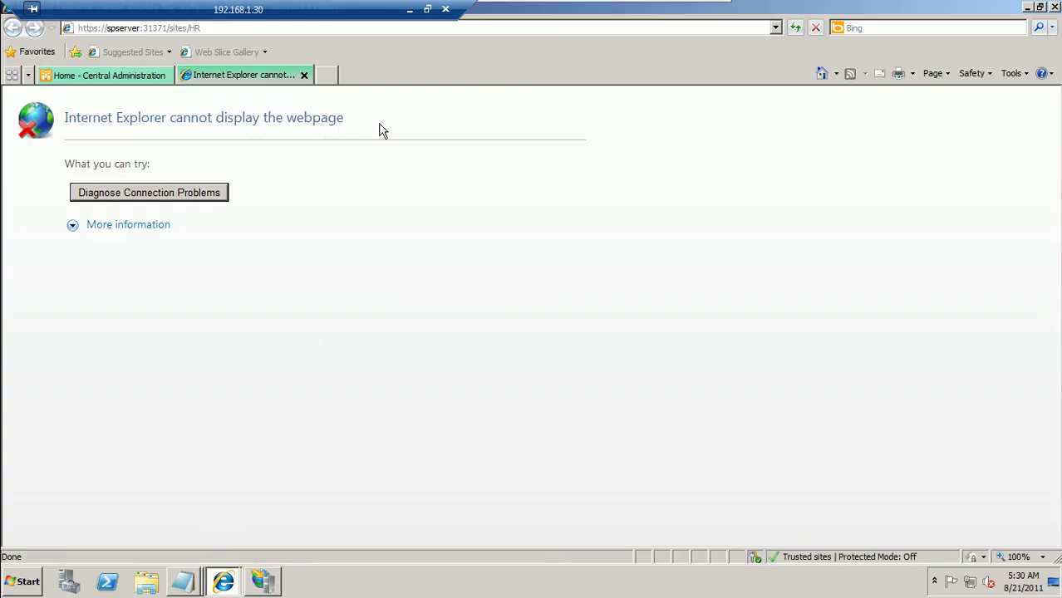
pyautogui.click(377, 29)
pyautogui.press('Return')
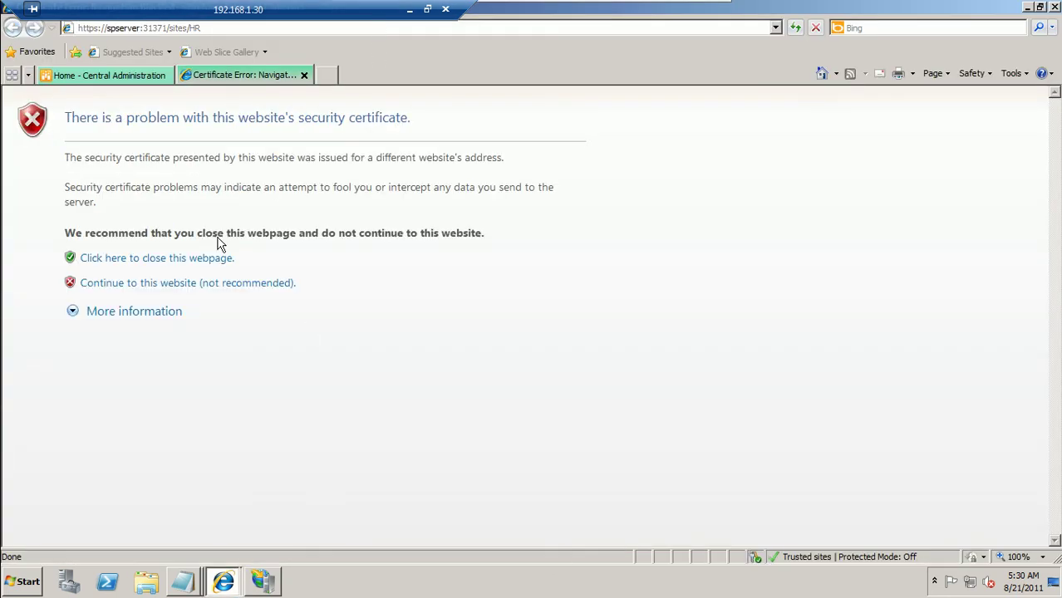
pyautogui.click(169, 286)
pyautogui.click(557, 327)
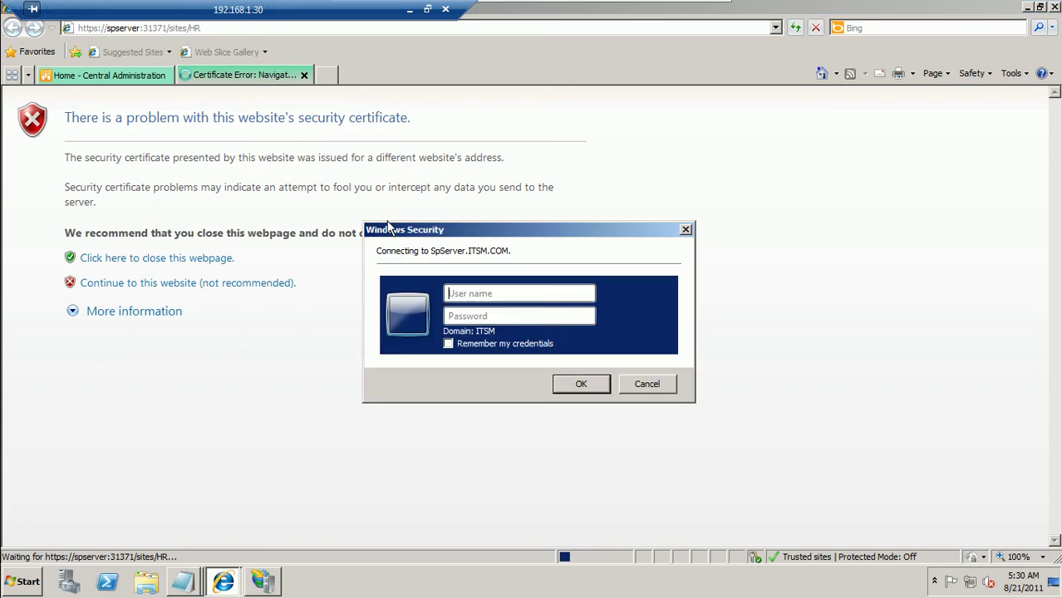
# Sign in to the HR site as administrator
pyautogui.click(471, 294)
pyautogui.write('admini')
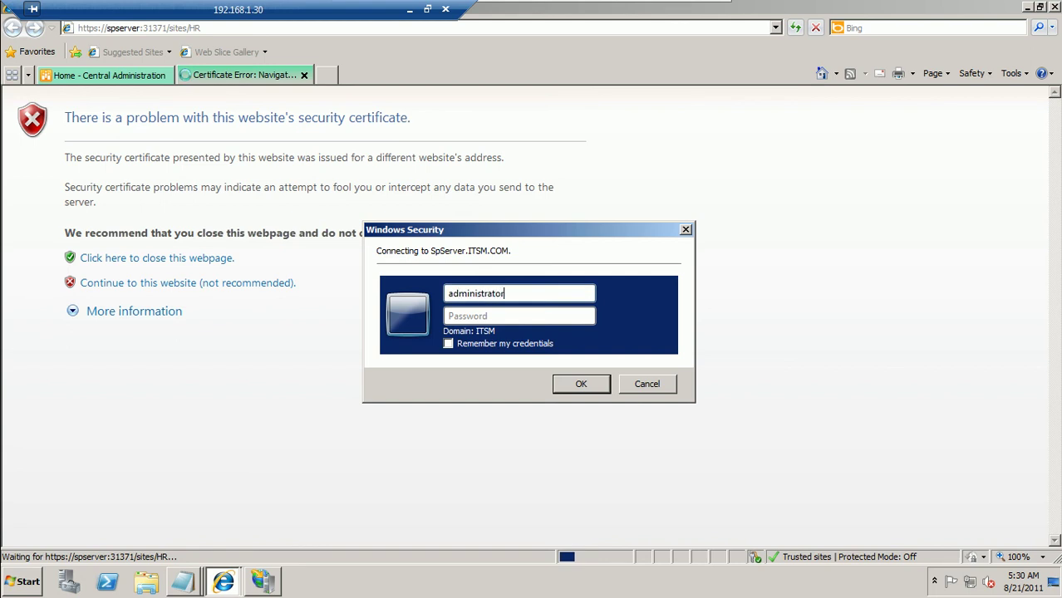
pyautogui.write('strator')
pyautogui.press('capslock')
pyautogui.press('capslock')
pyautogui.press('Tab')
pyautogui.write('••')
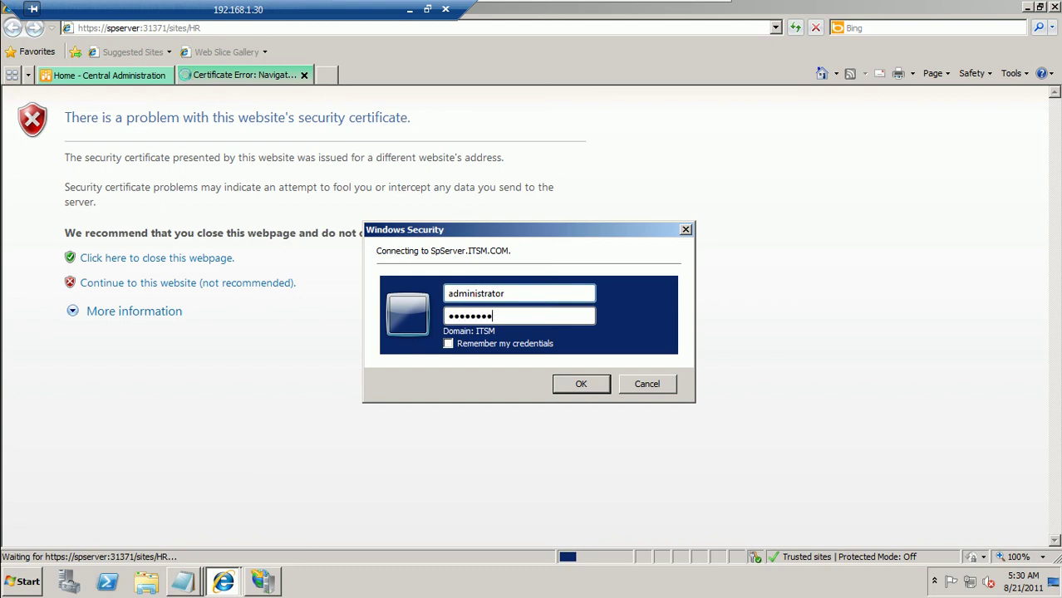
pyautogui.write('•••••')
pyautogui.press('Return')
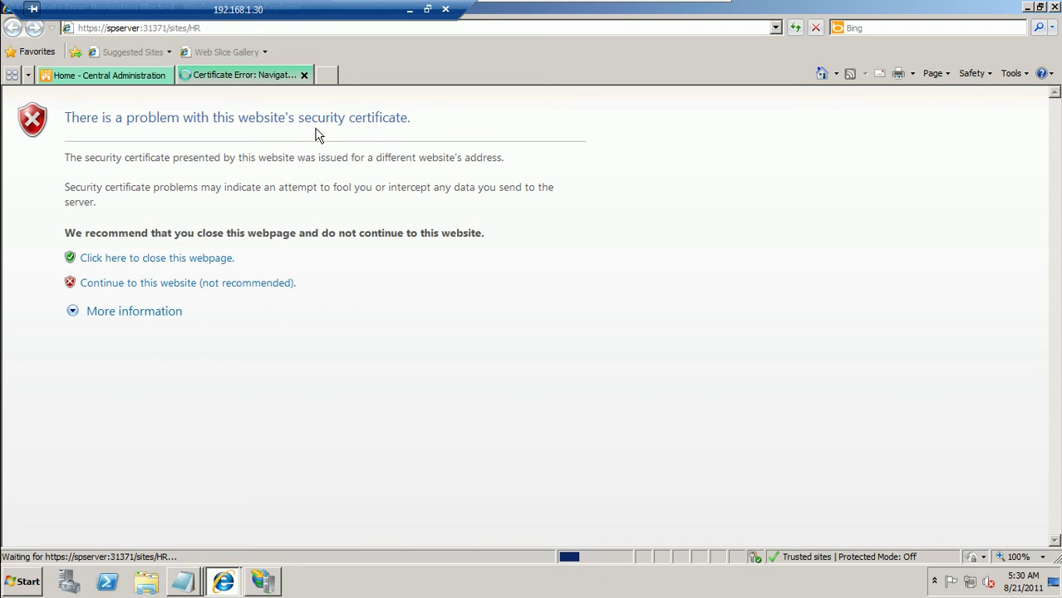
# Minimize the browser and IIS Manager, then reopen the SSL notes text document
pyautogui.click(267, 31)
pyautogui.click(298, 215)
pyautogui.click(1030, 8)
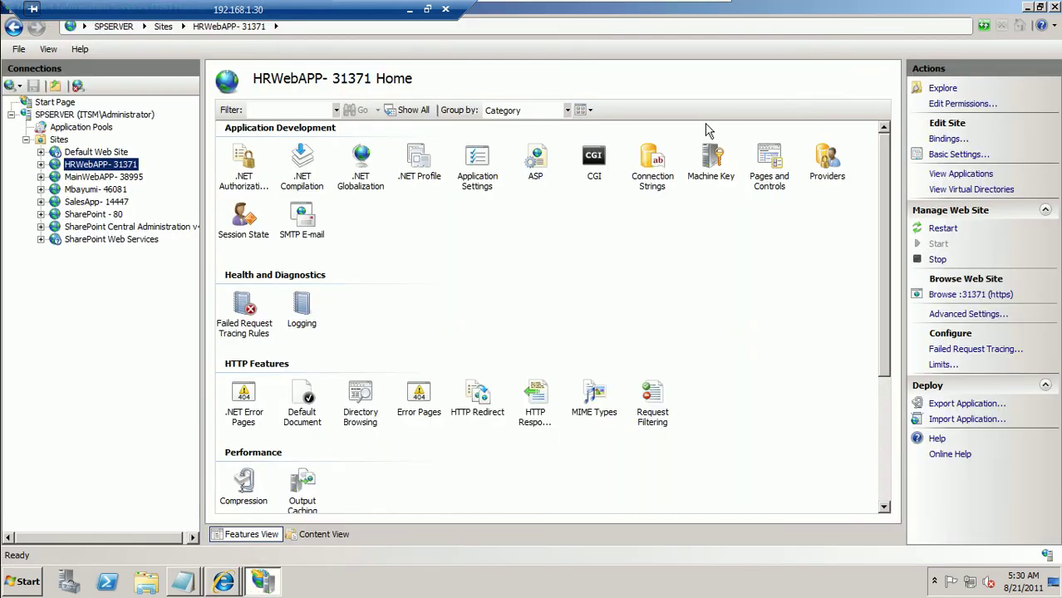
pyautogui.click(1026, 8)
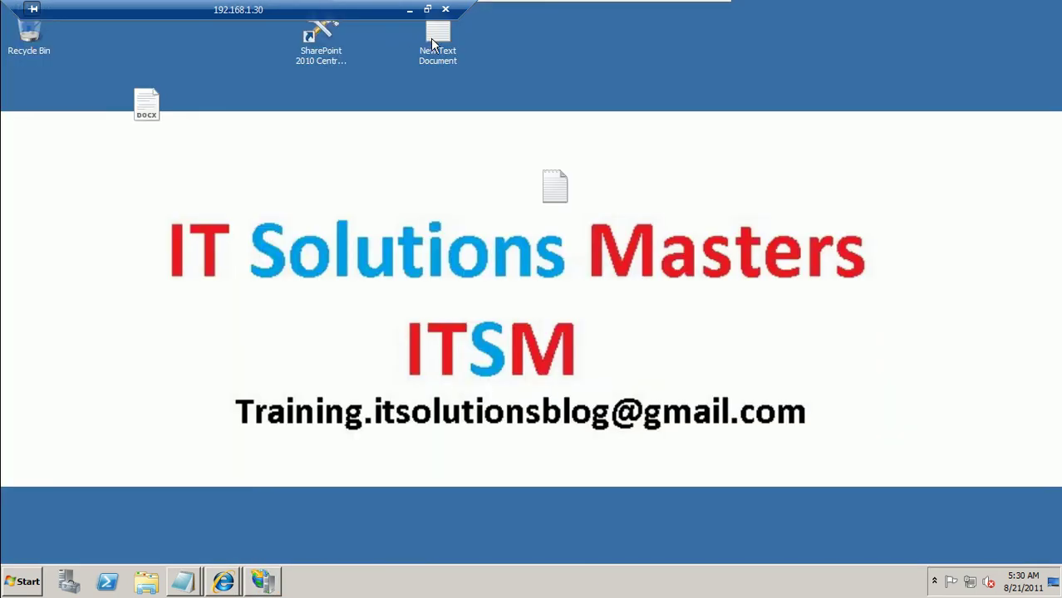
pyautogui.doubleClick(431, 38)
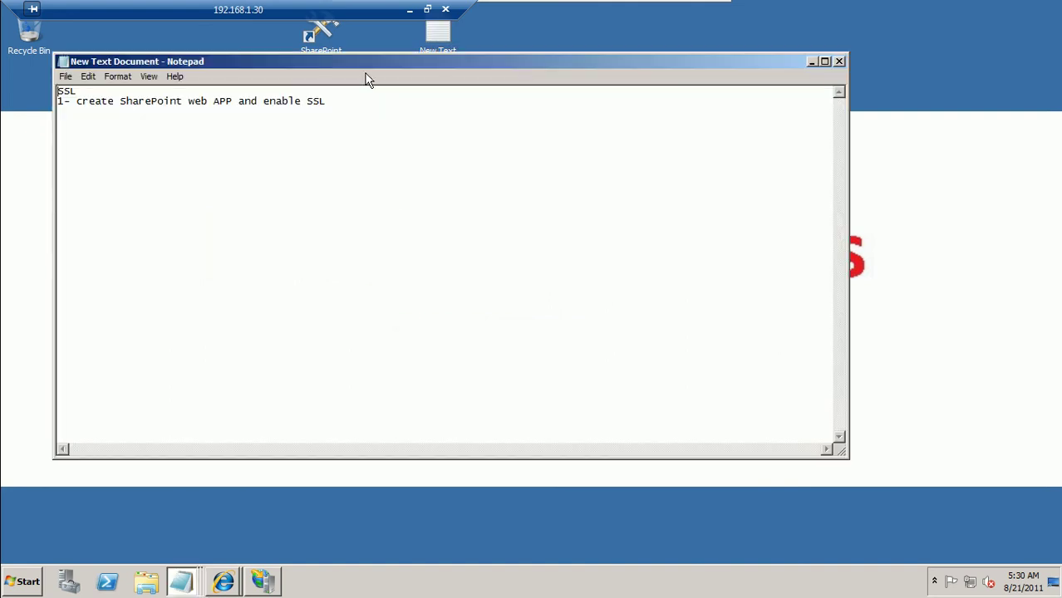